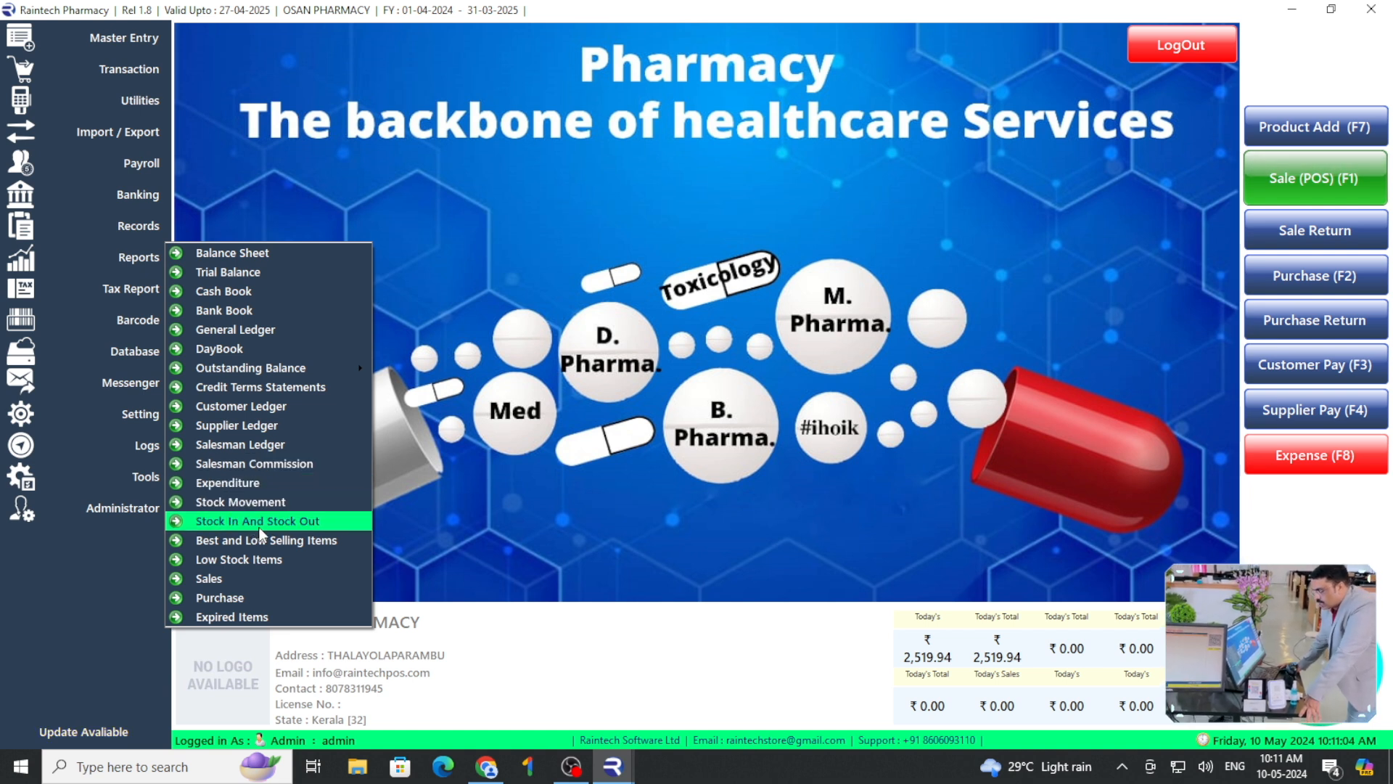
# View the Stock In report, check DOLO's product name and quantity, and close the report windows
pyautogui.click(258, 521)
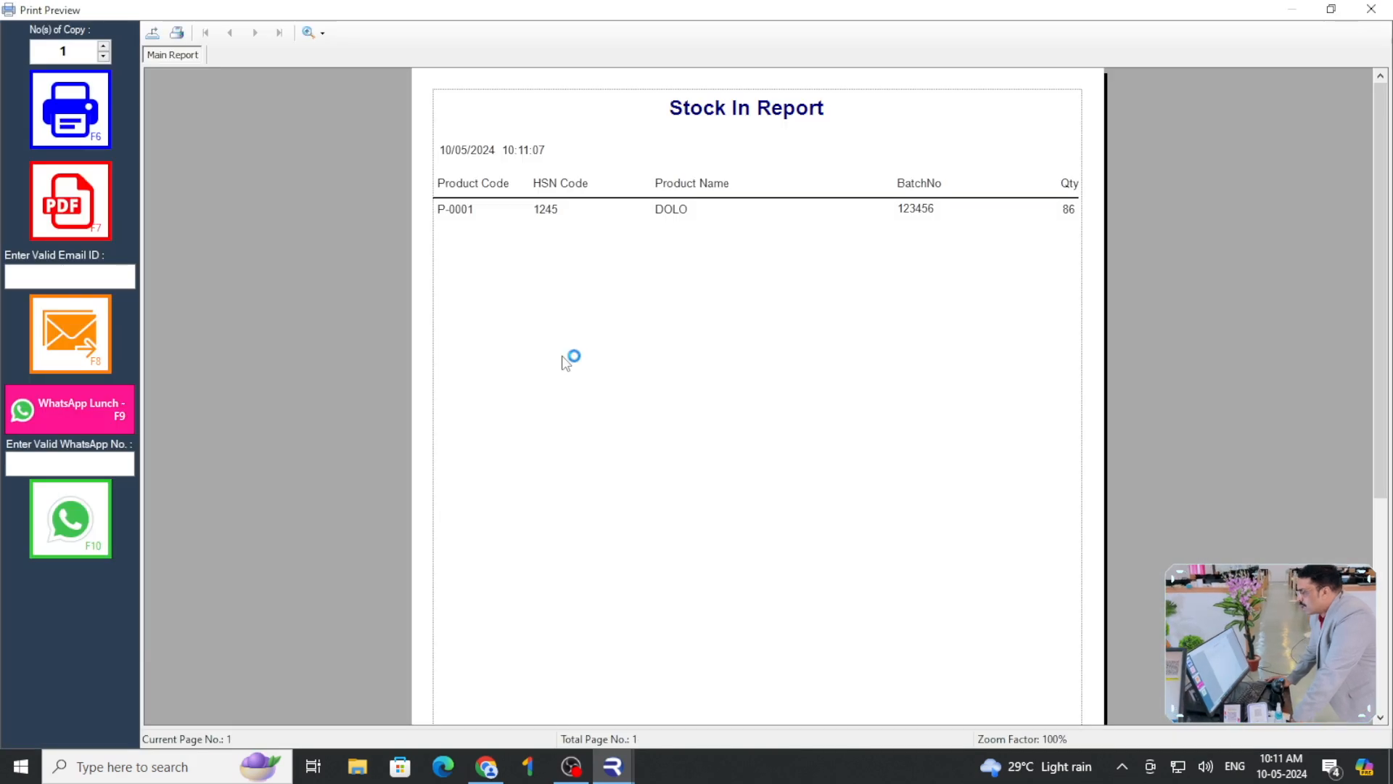
pyautogui.click(672, 212)
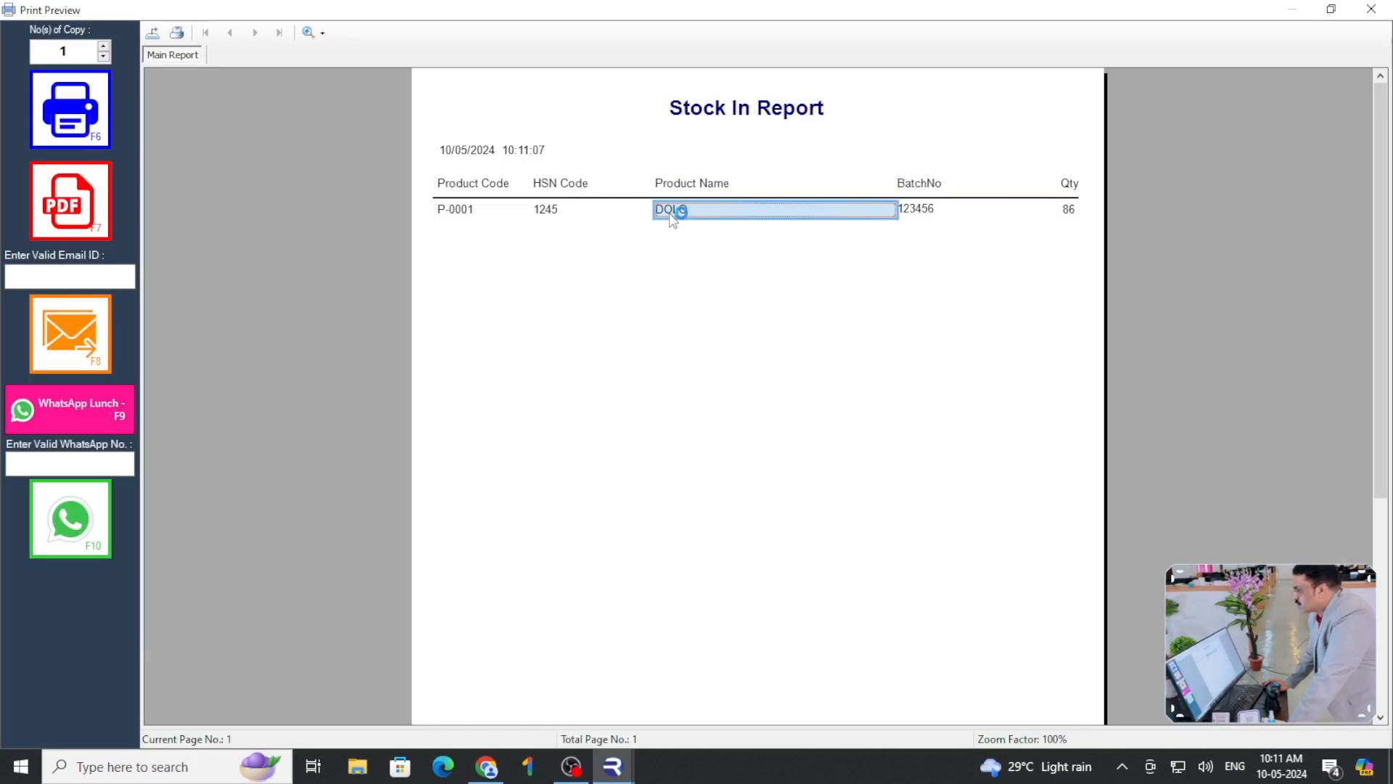
pyautogui.click(1056, 214)
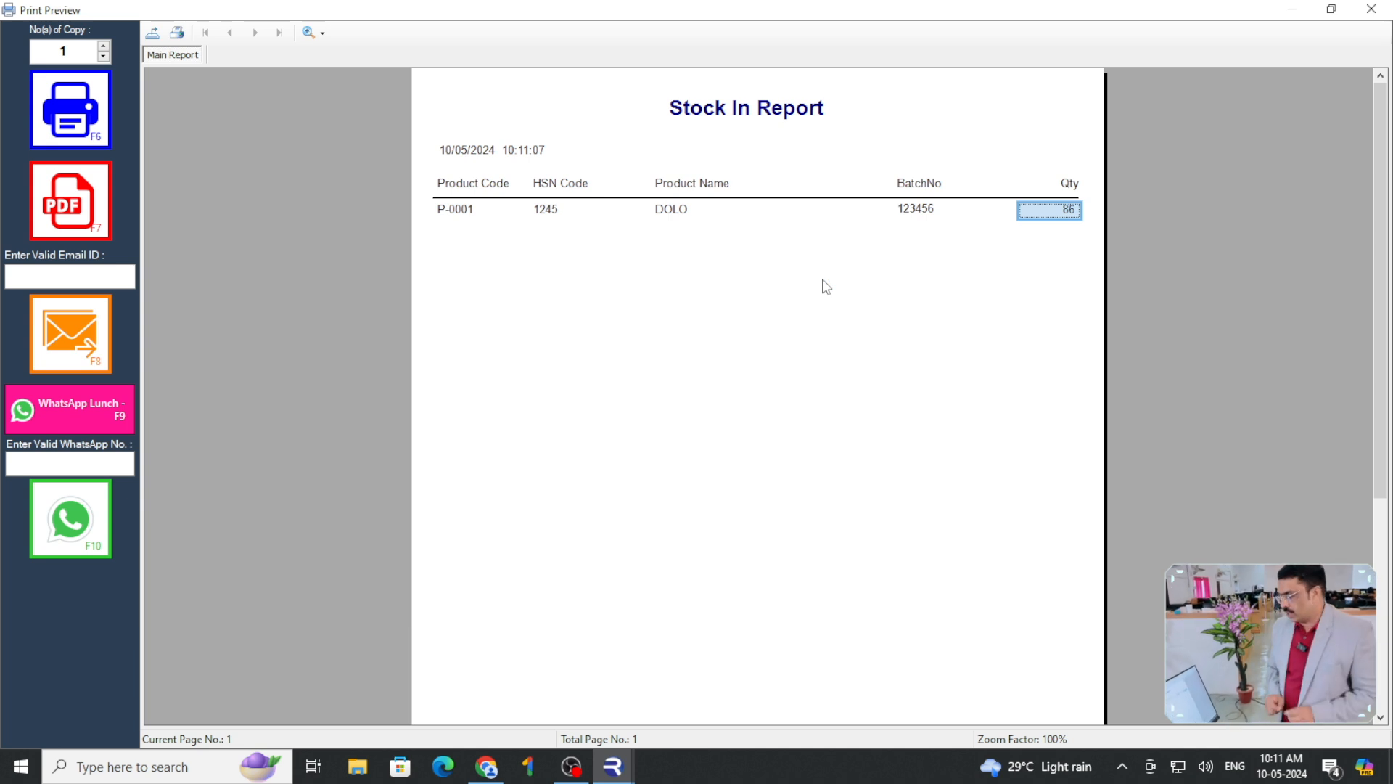
pyautogui.click(1371, 9)
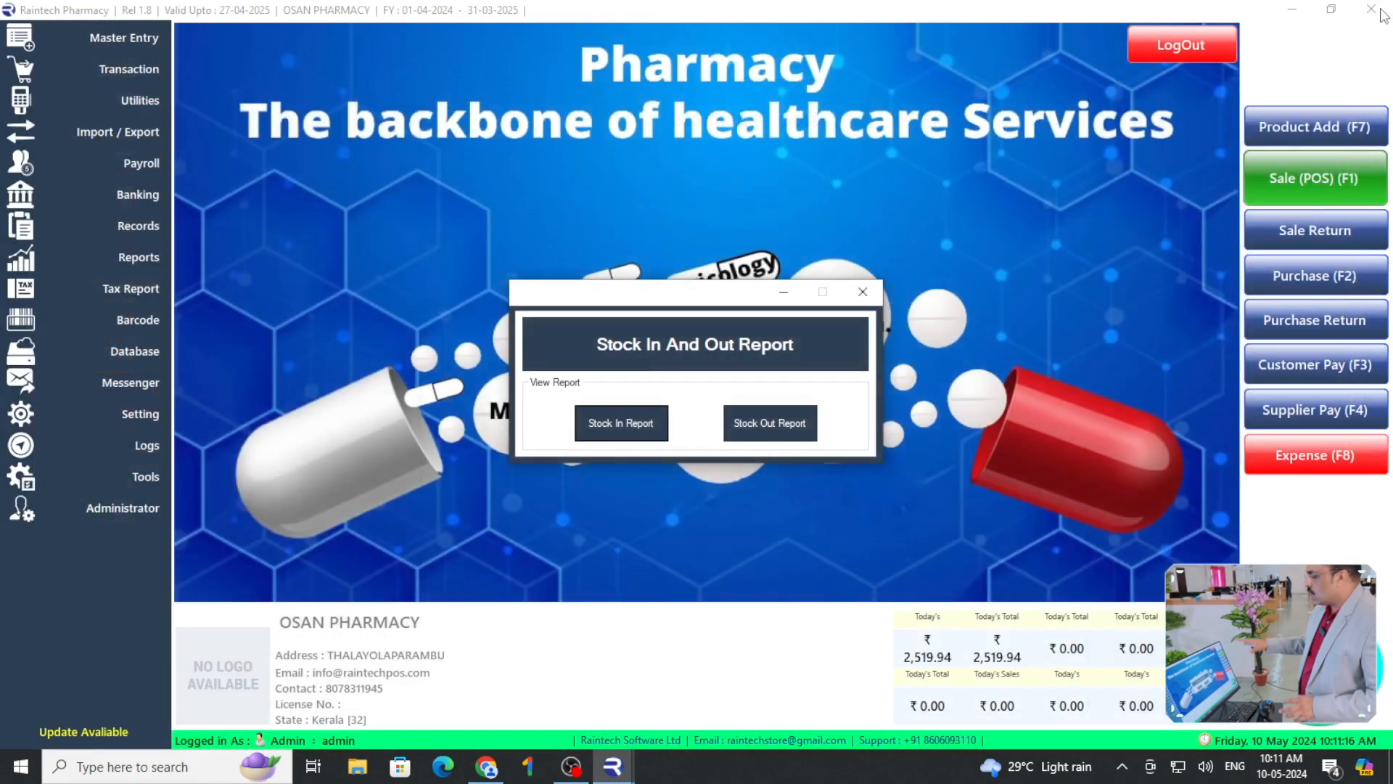
pyautogui.click(1371, 8)
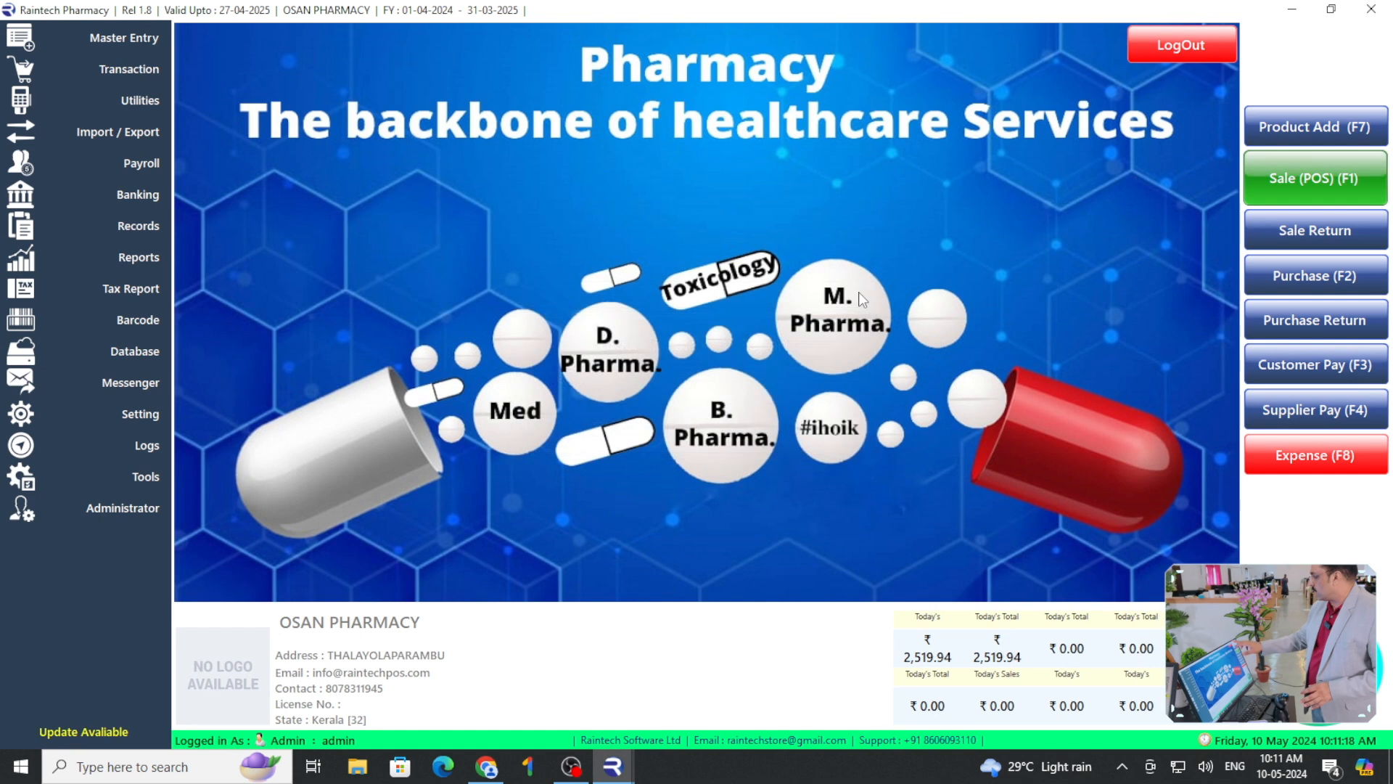
# Switch to Excel by opening the Medical Data file from the desktop, accepting the format mismatch and dismissing the activation wizard
pyautogui.click(1281, 8)
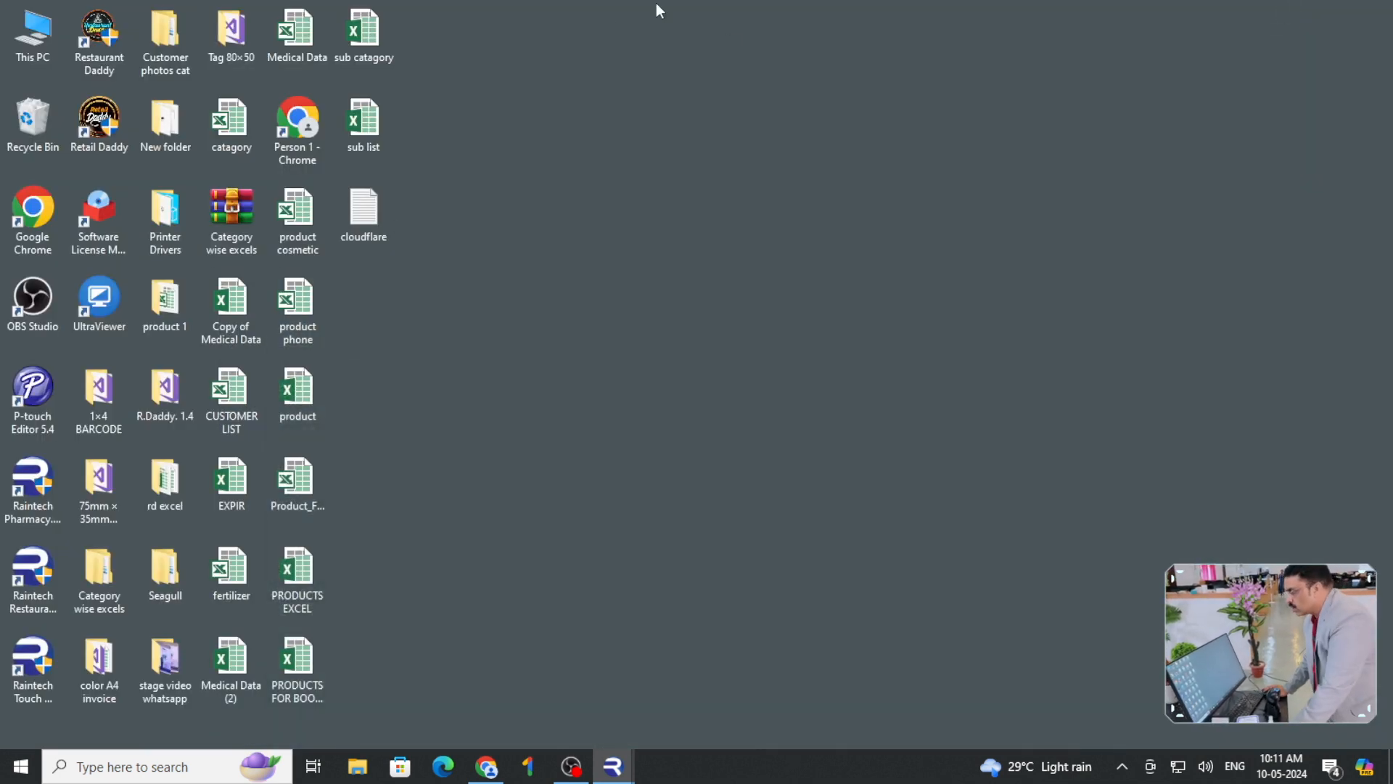
pyautogui.click(293, 47)
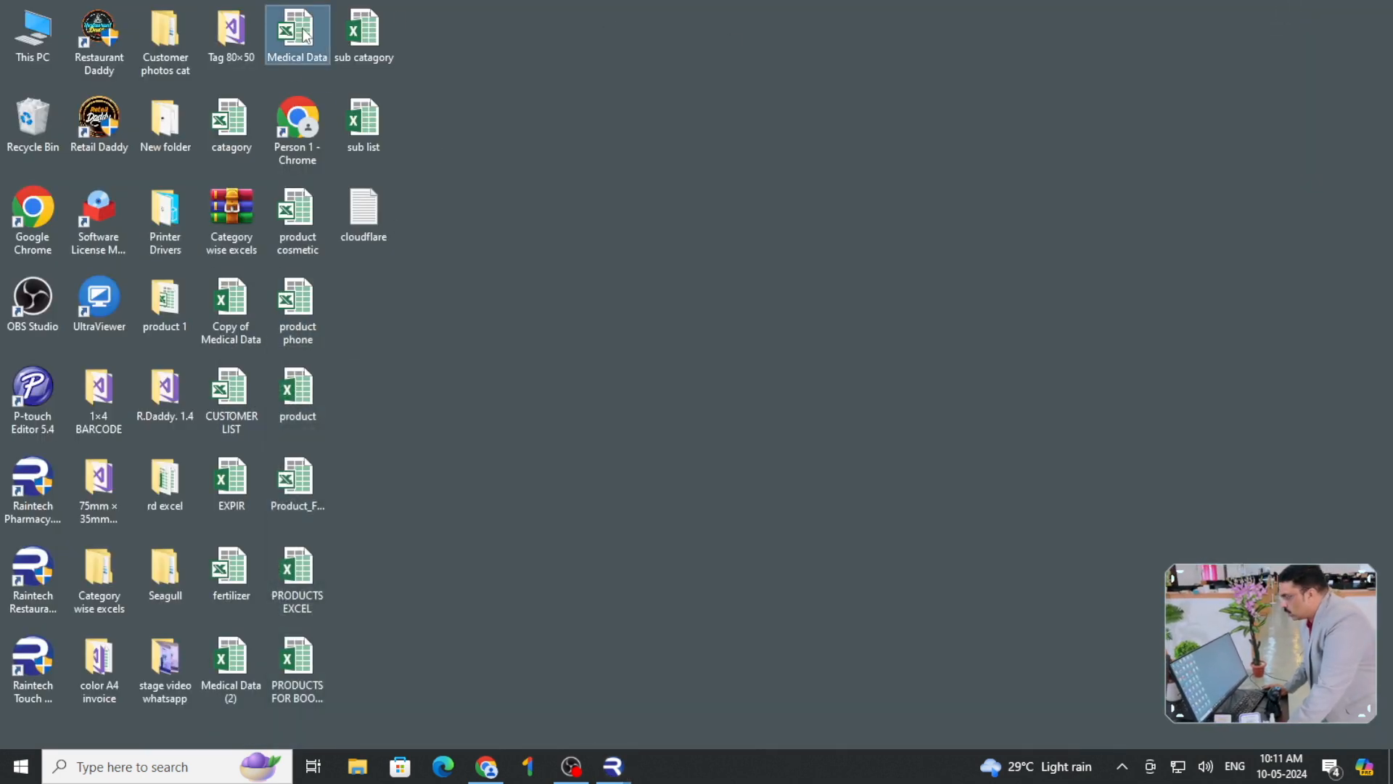
pyautogui.rightClick(302, 31)
pyautogui.click(305, 22)
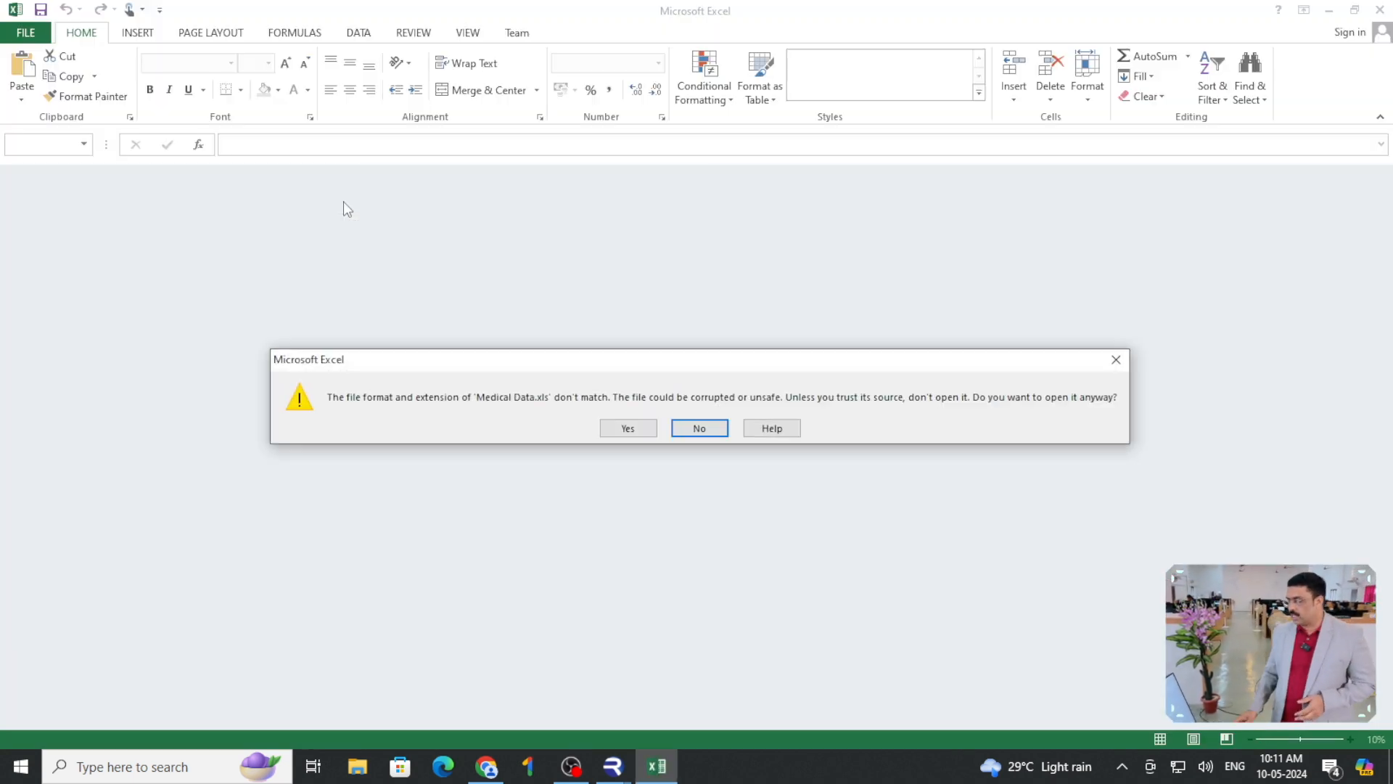
pyautogui.click(628, 429)
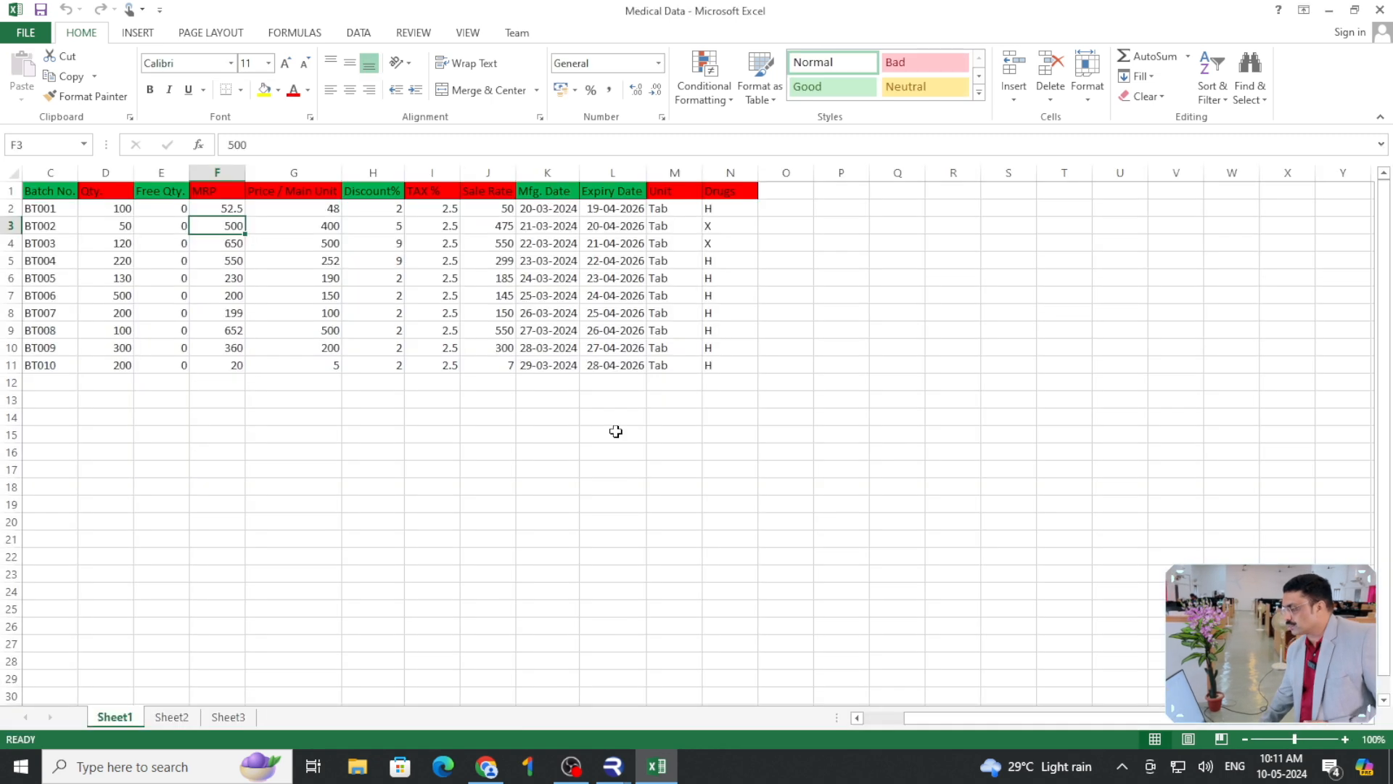
pyautogui.click(315, 488)
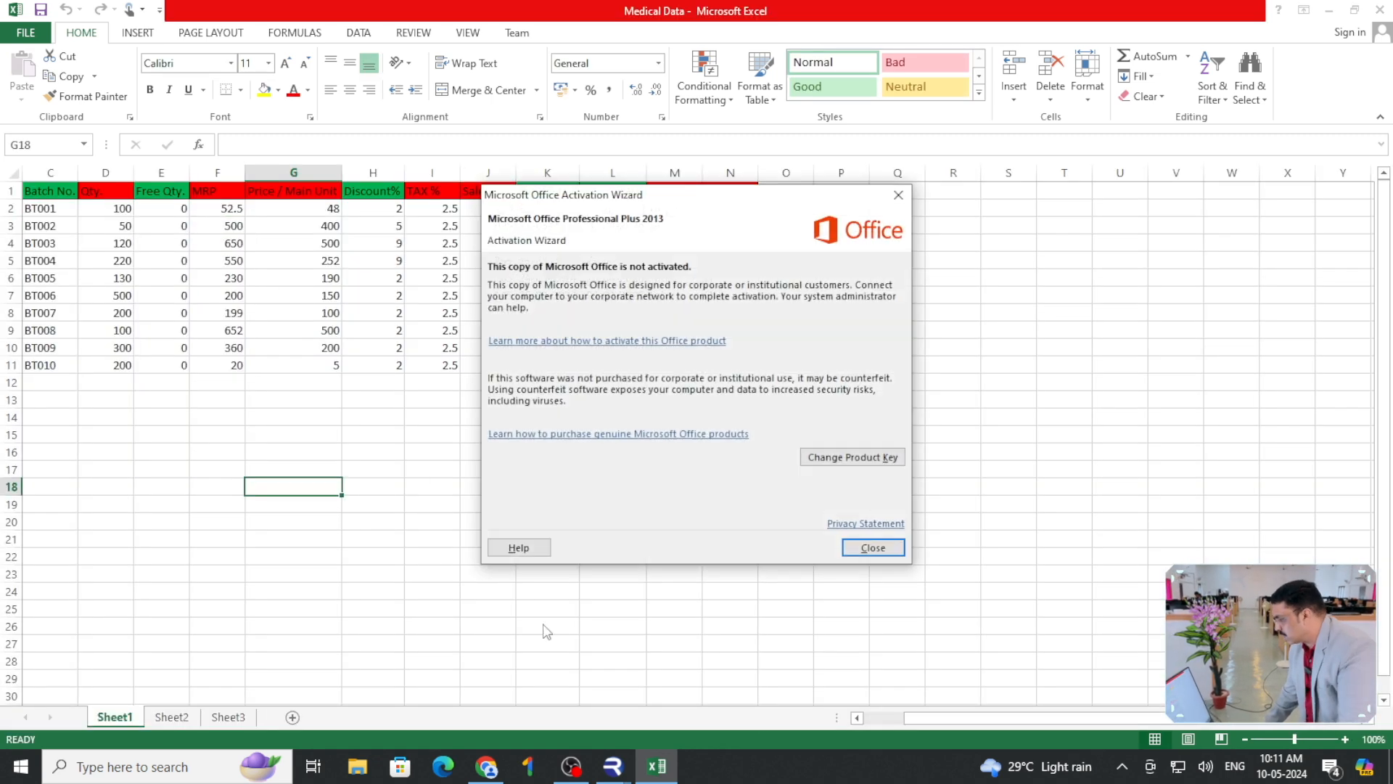
pyautogui.click(898, 195)
# Enlarge the sheet to 120% and examine the HSN code, batch number, quantity, free quantity, MRP and main unit price columns
pyautogui.click(1345, 738)
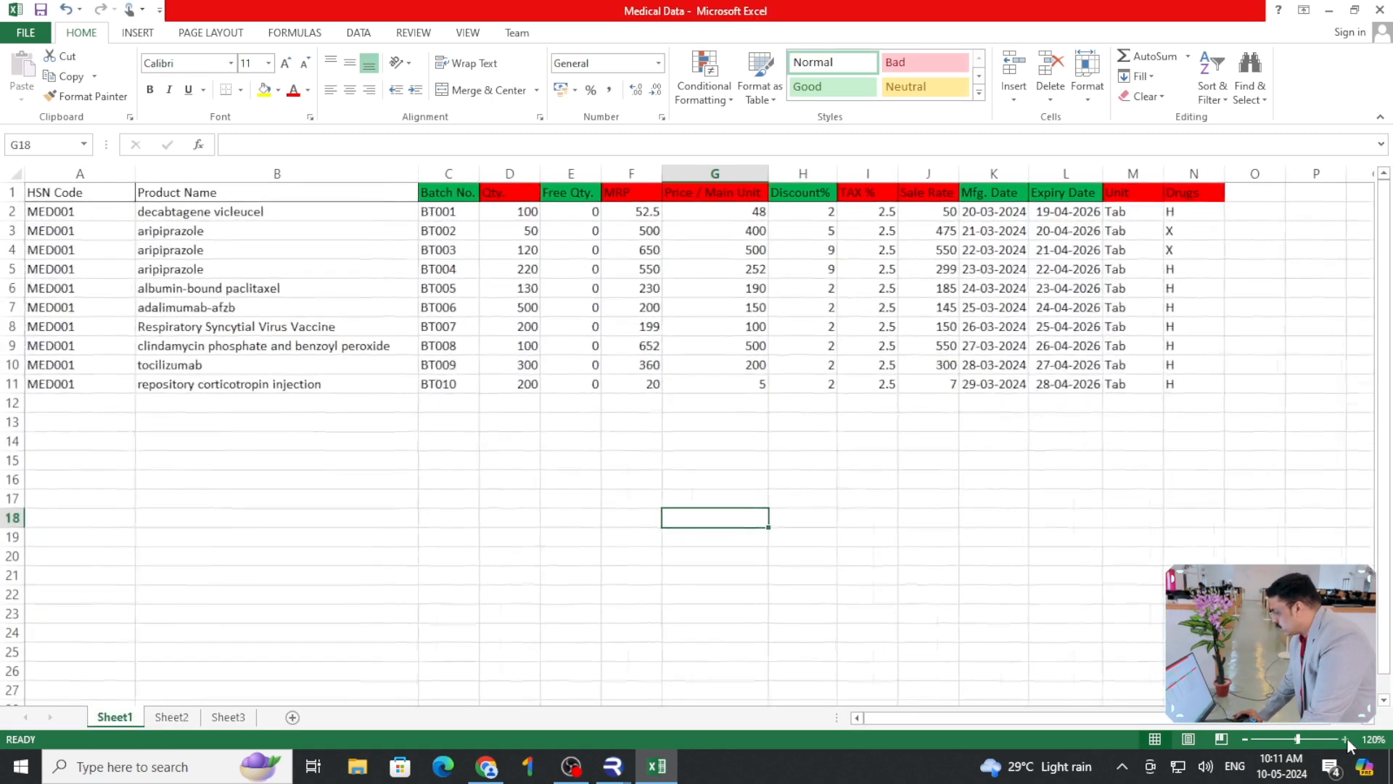
pyautogui.click(1346, 738)
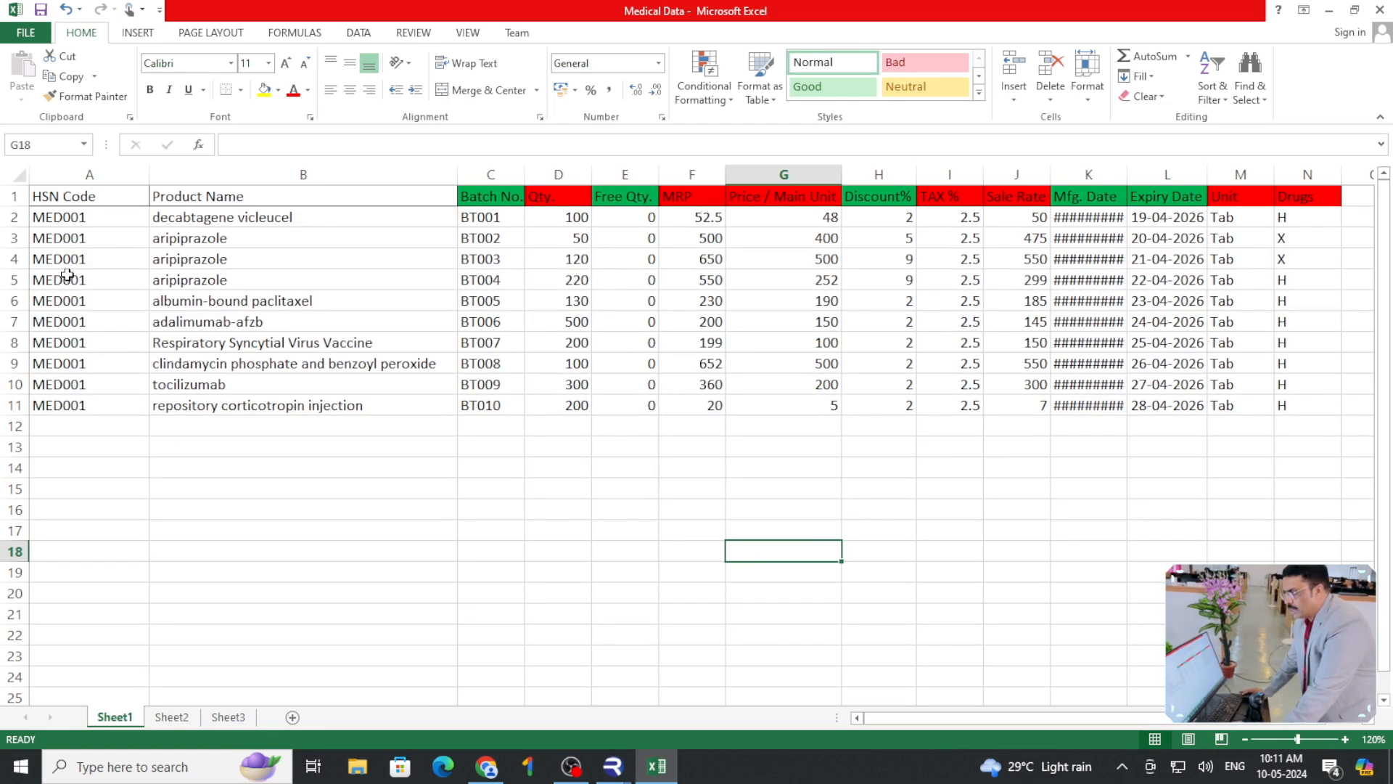
pyautogui.click(85, 219)
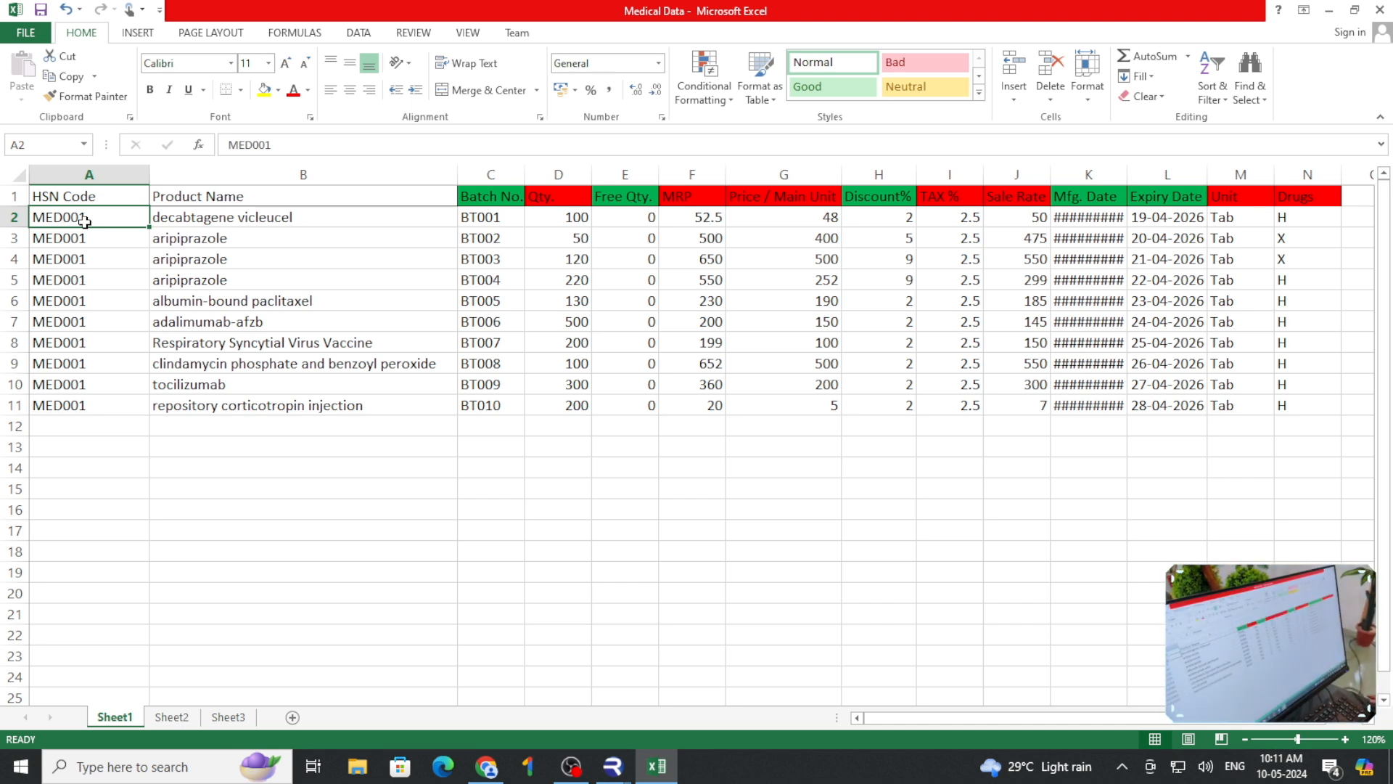
pyautogui.moveTo(491, 217); pyautogui.dragTo(488, 344)
pyautogui.moveTo(575, 219); pyautogui.dragTo(573, 394)
pyautogui.moveTo(625, 224); pyautogui.dragTo(619, 404)
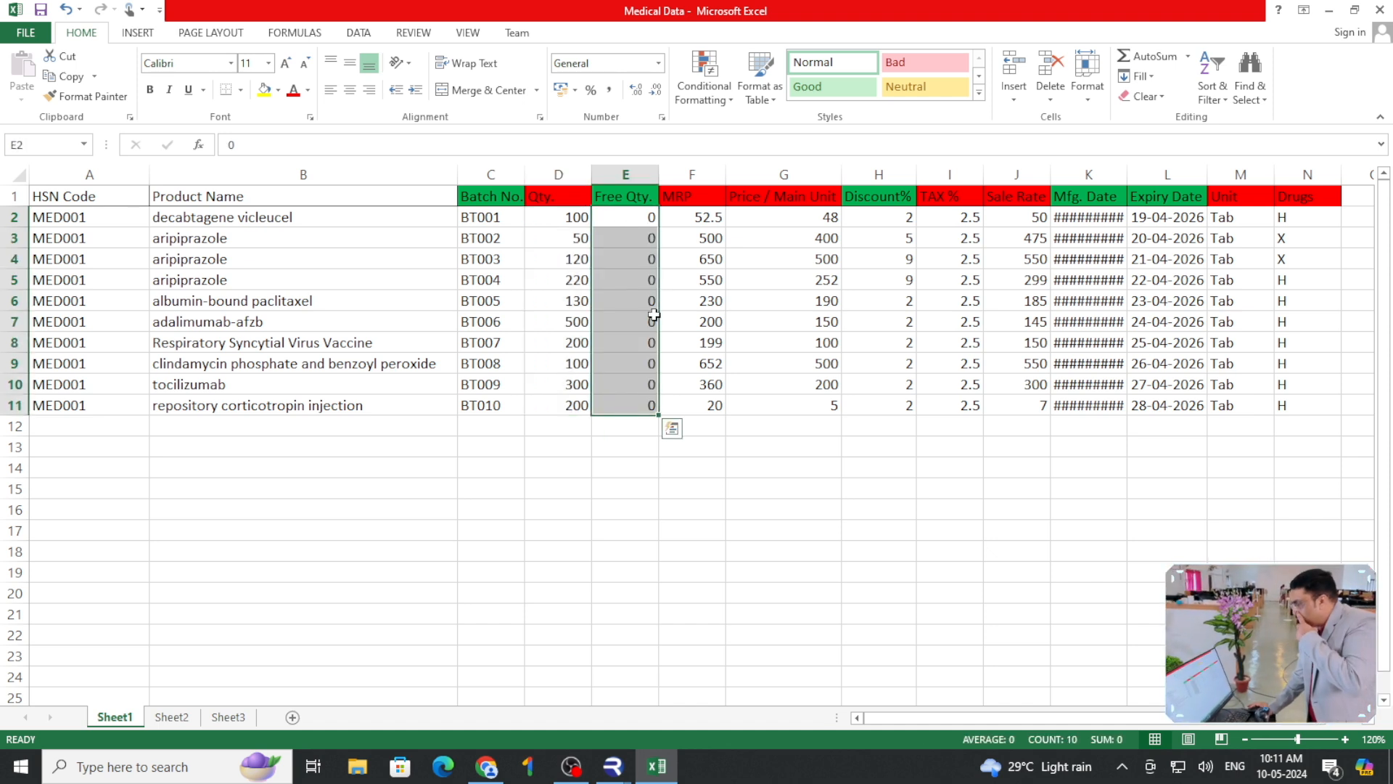
pyautogui.moveTo(691, 217); pyautogui.dragTo(691, 342)
pyautogui.moveTo(786, 217); pyautogui.dragTo(762, 426)
pyautogui.moveTo(841, 231); pyautogui.dragTo(875, 335)
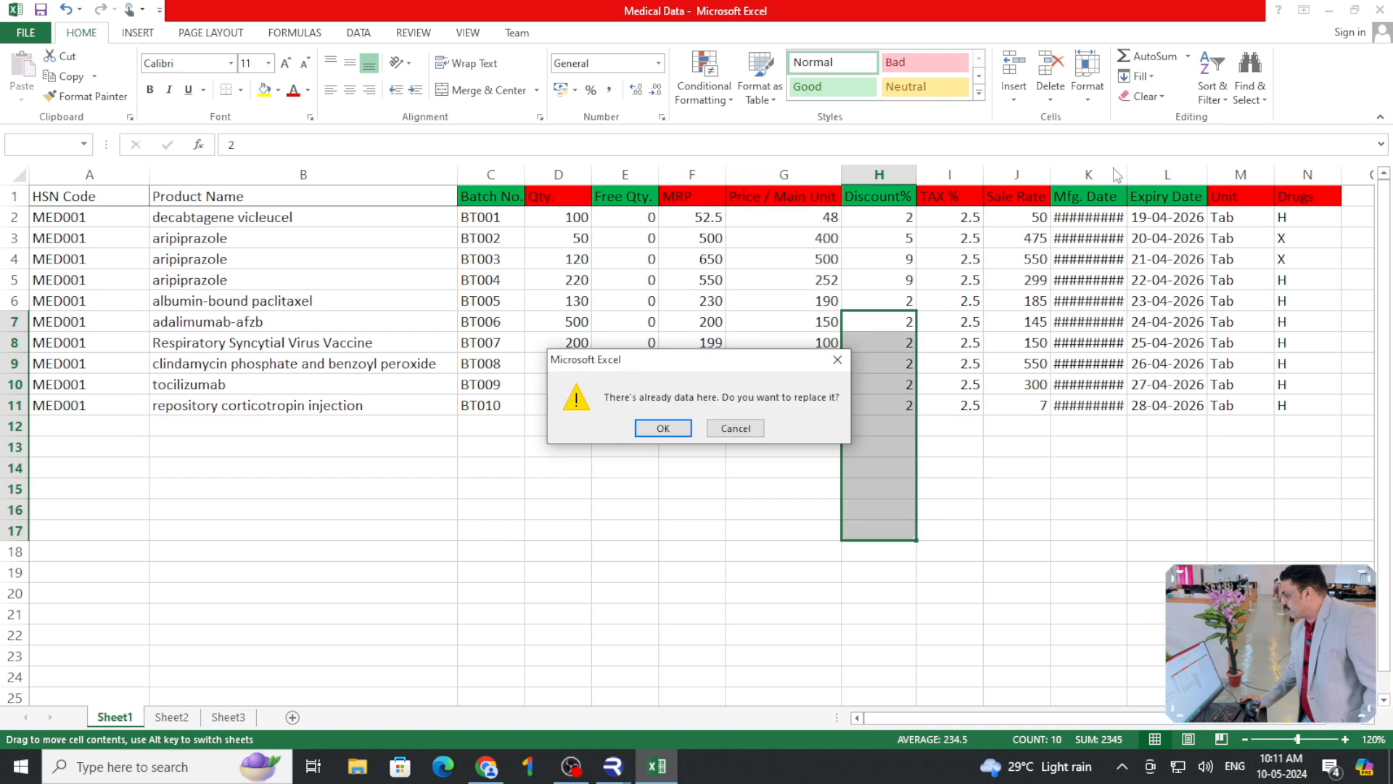
pyautogui.click(740, 427)
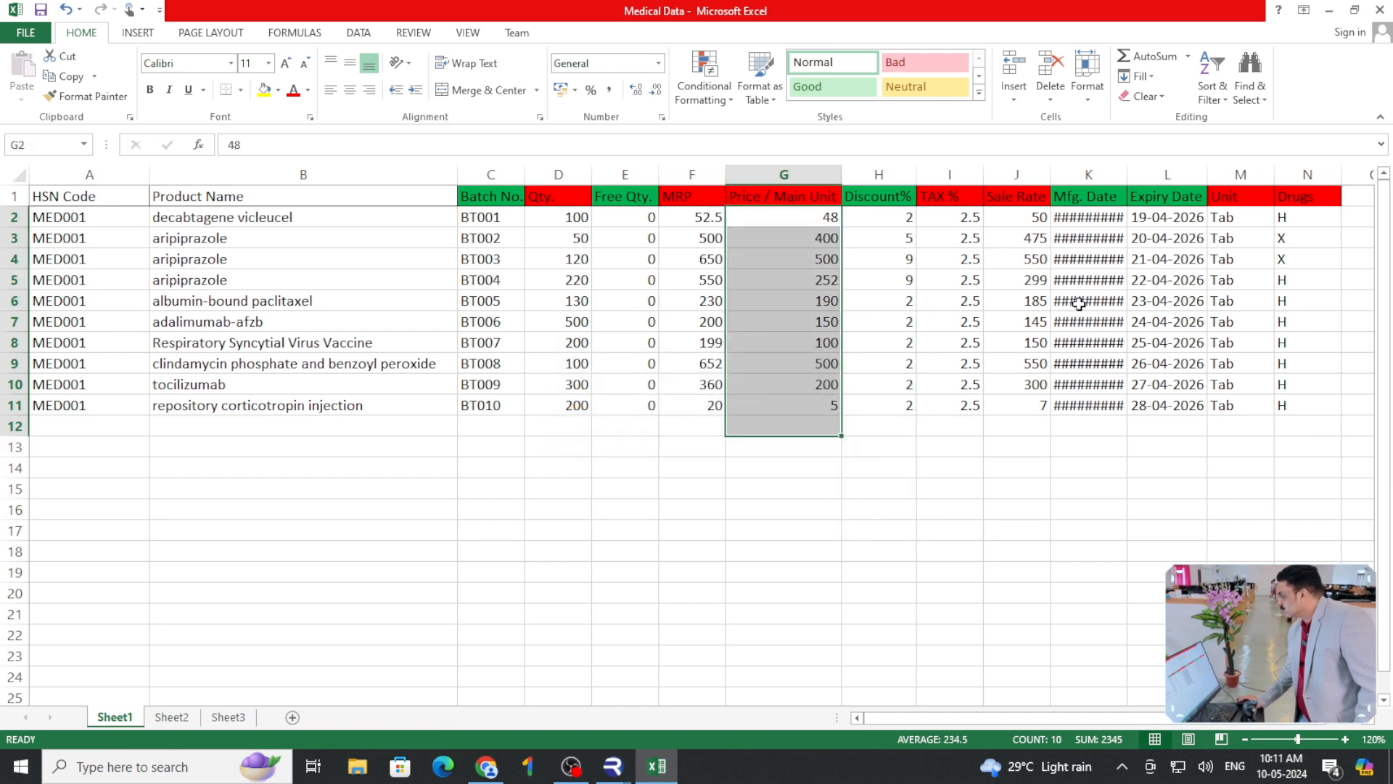
# Widen the Mfg. Date column and examine the expiry date and unit columns of the Medical Data sheet
pyautogui.click(1064, 279)
pyautogui.moveTo(1128, 175); pyautogui.dragTo(1167, 186)
pyautogui.moveTo(1030, 718); pyautogui.dragTo(1115, 723)
pyautogui.moveTo(1168, 218); pyautogui.dragTo(1160, 396)
pyautogui.moveTo(1217, 222); pyautogui.dragTo(1213, 392)
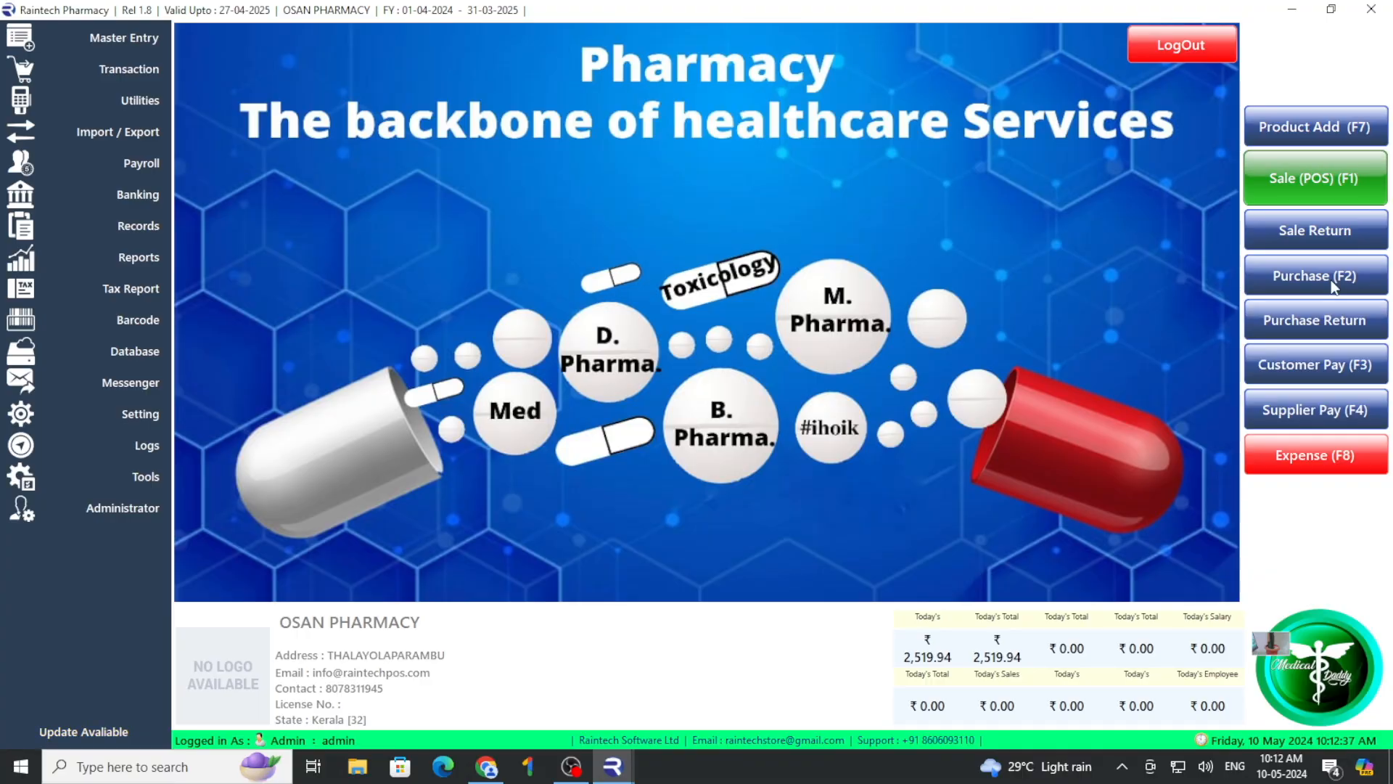
# Open a purchase entry in Raintech Pharmacy and check the list of existing suppliers
pyautogui.click(1333, 287)
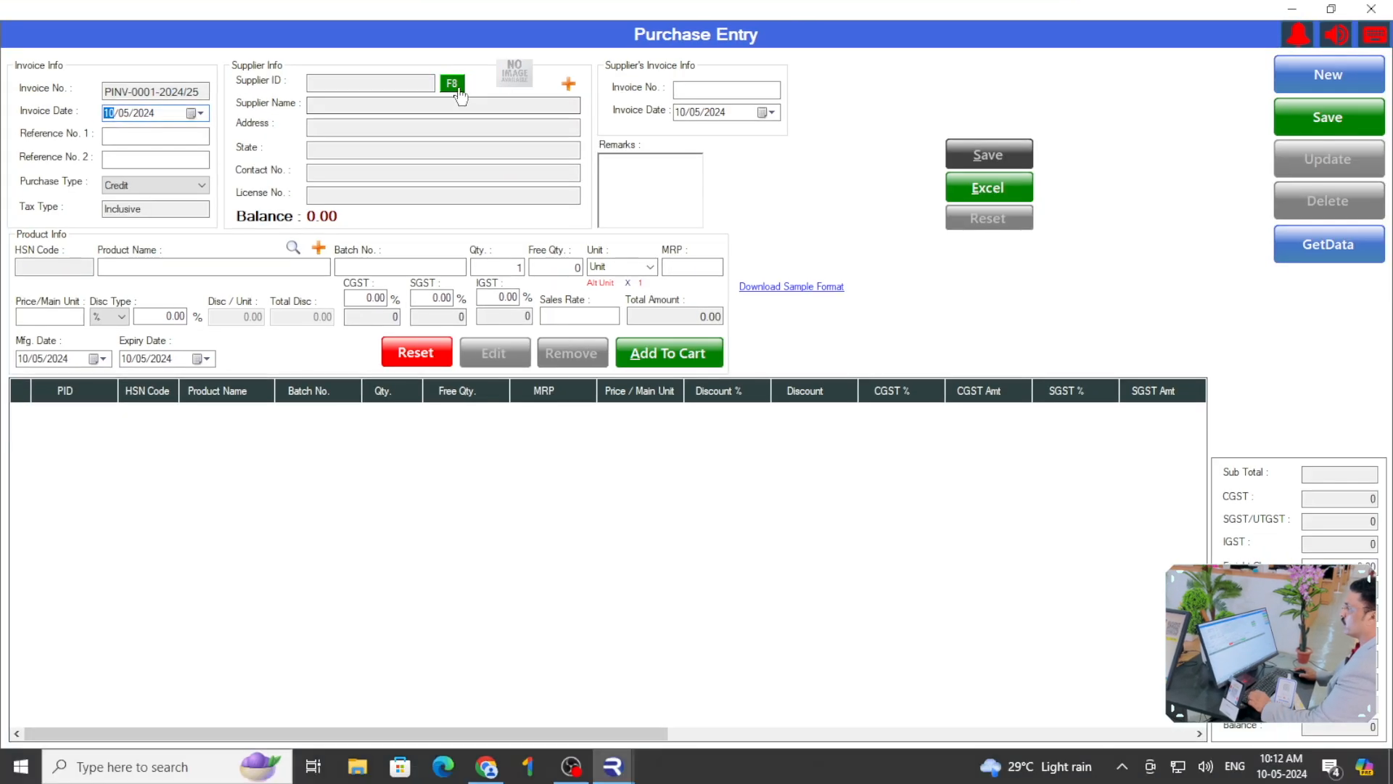
pyautogui.press('F8')
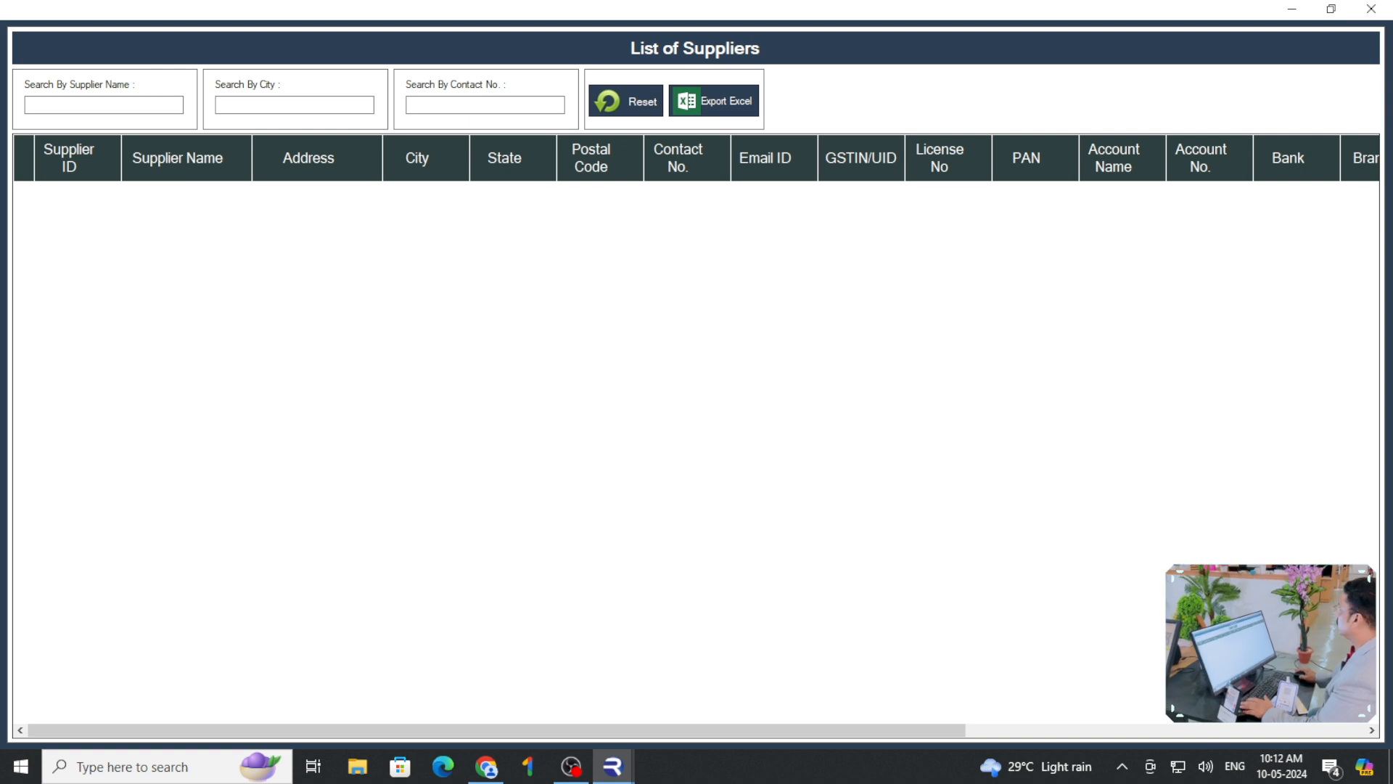
pyautogui.press('Escape')
# Create and save a supplier record for ABC SUPPLIER with its address, city, postal code, contact number and e-mail
pyautogui.click(572, 83)
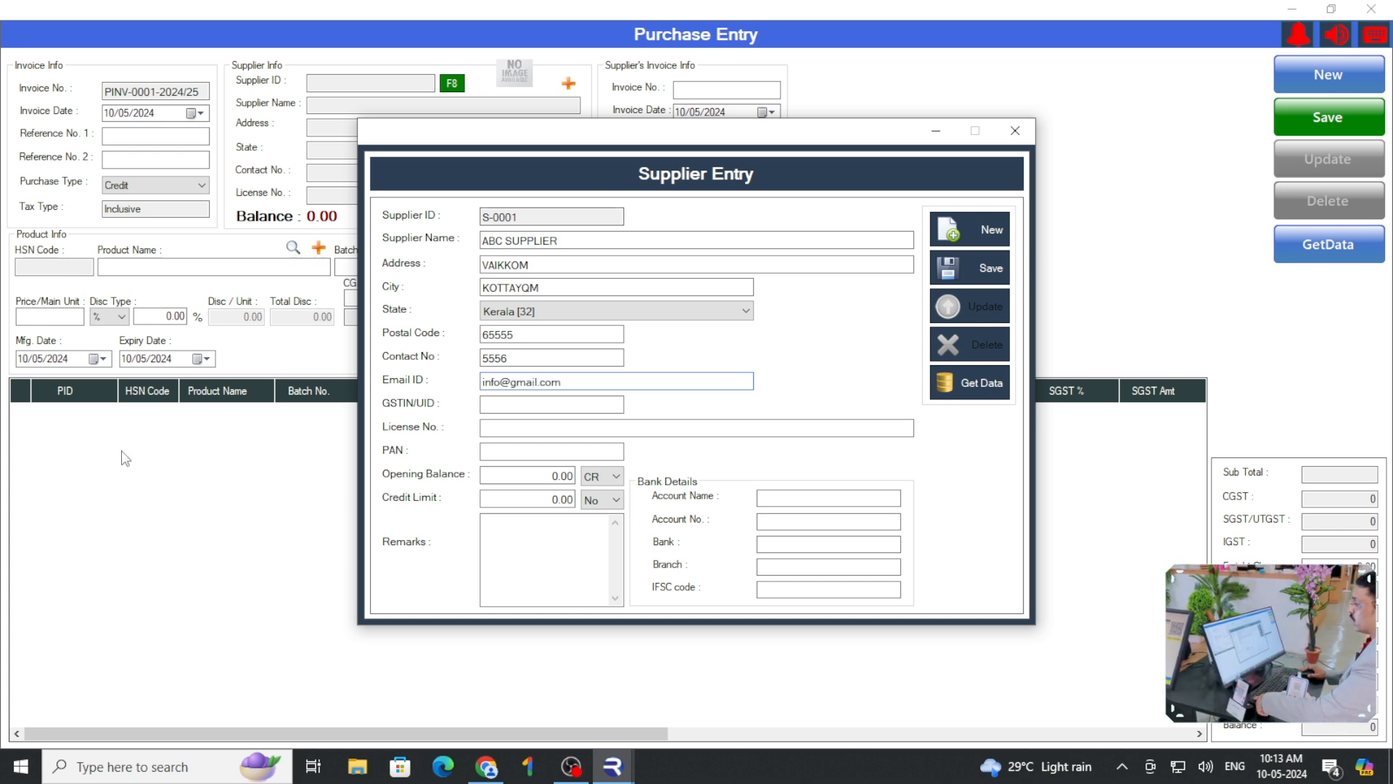
pyautogui.hotkey('ctrl', '1')
pyautogui.click(261, 267)
pyautogui.moveTo(261, 267); pyautogui.dragTo(688, 568)
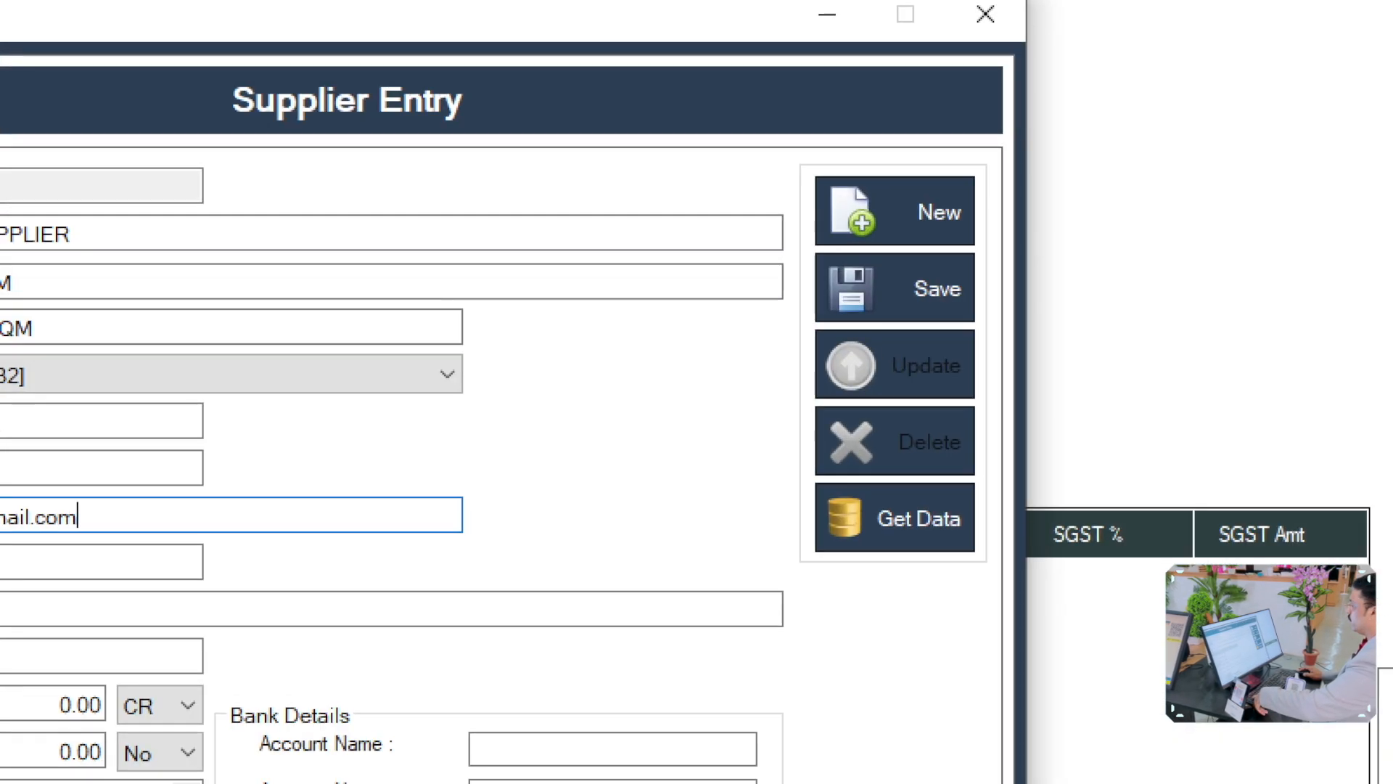
pyautogui.click(936, 290)
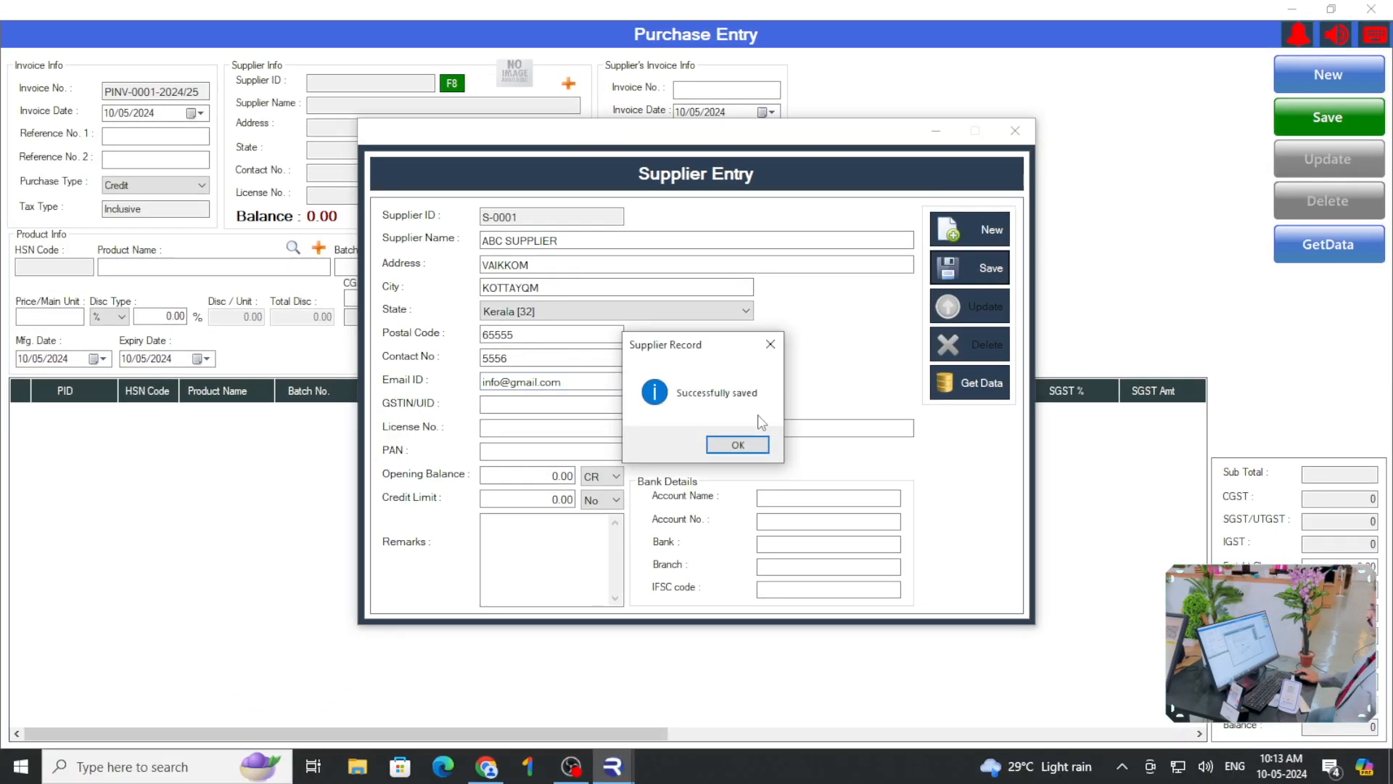
pyautogui.click(737, 445)
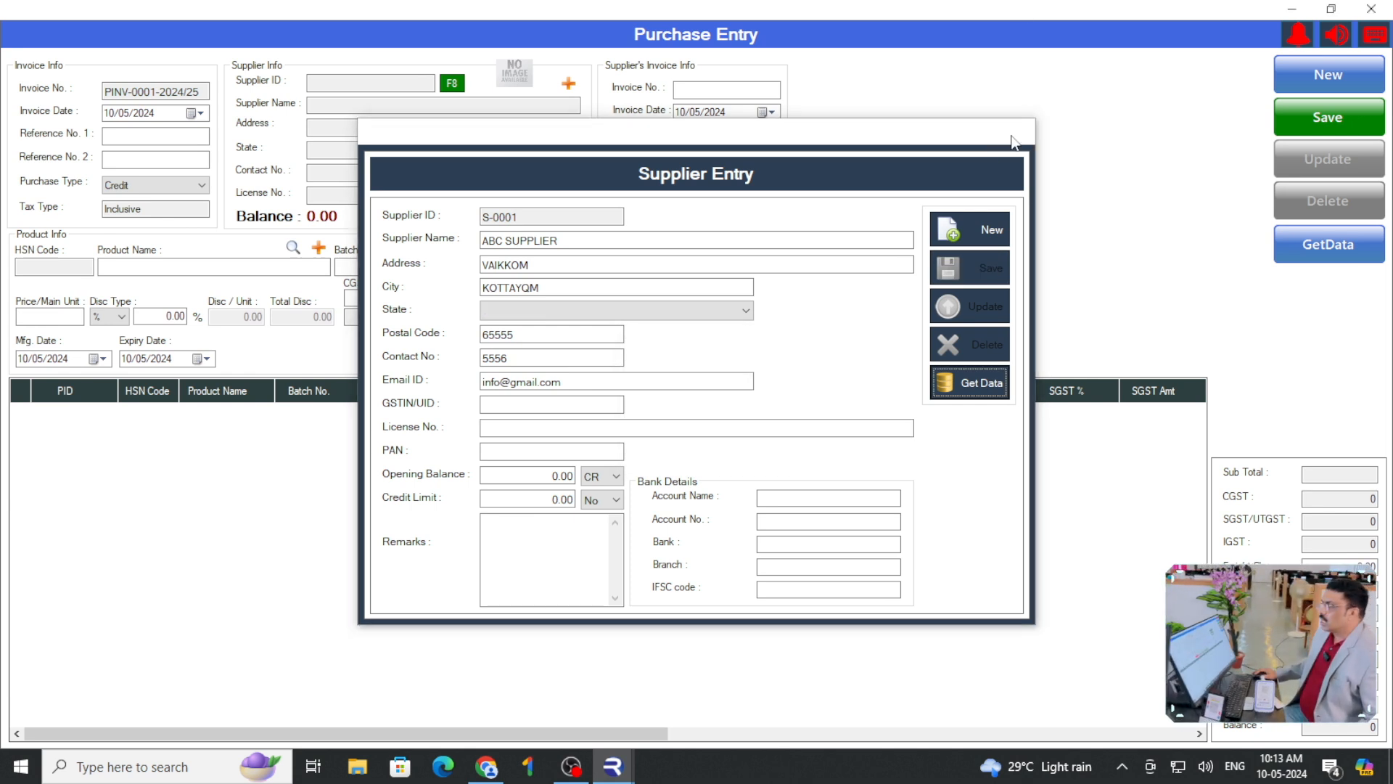
pyautogui.click(1015, 131)
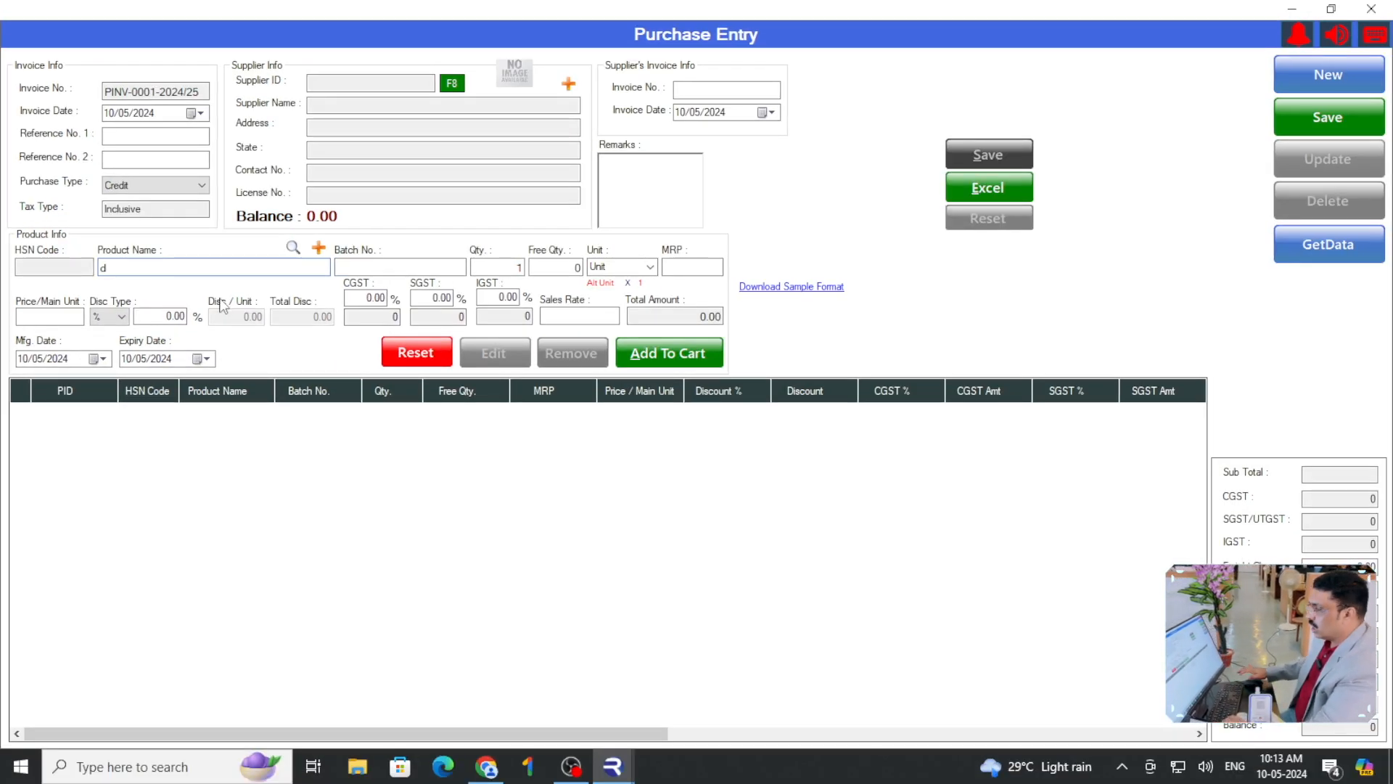
# Try to import the purchase items from Excel without a supplier selected
pyautogui.click(759, 445)
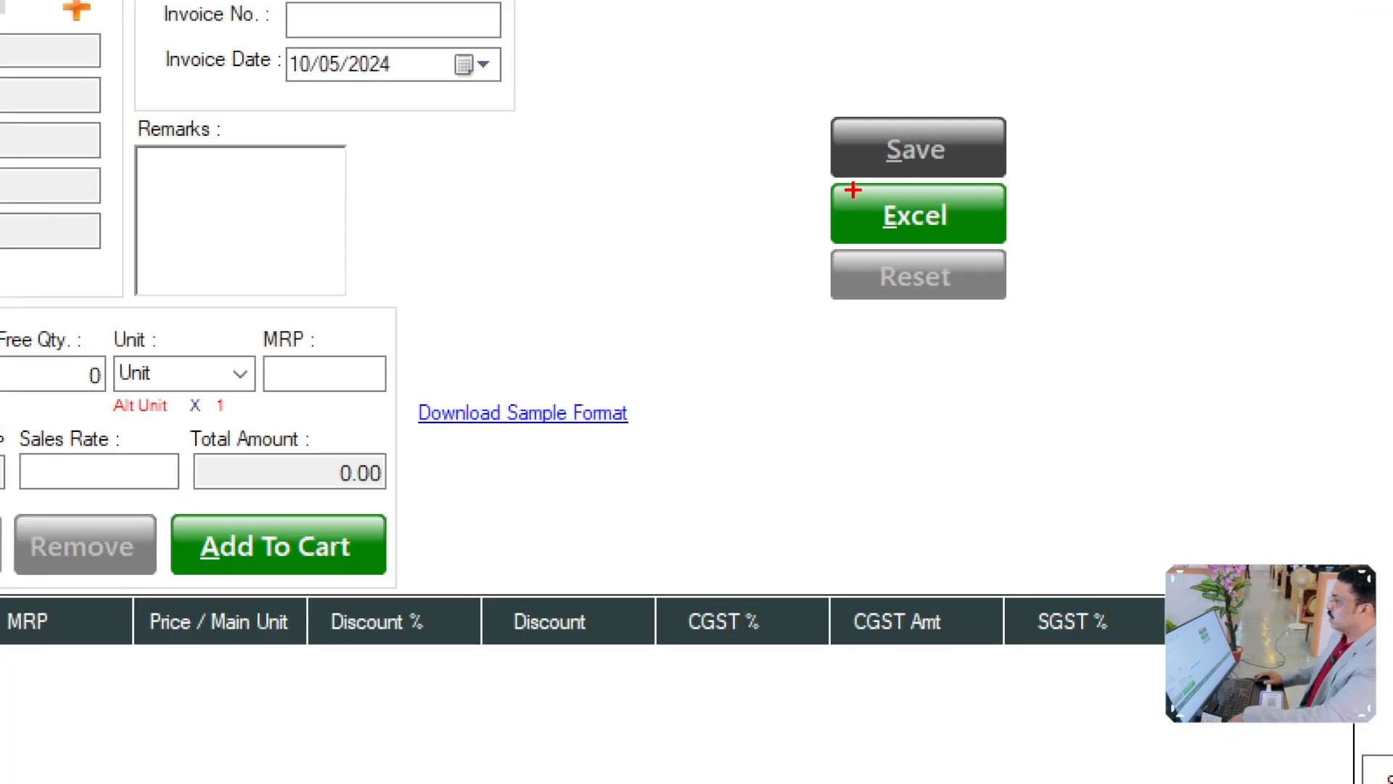
pyautogui.moveTo(853, 183); pyautogui.dragTo(1040, 265)
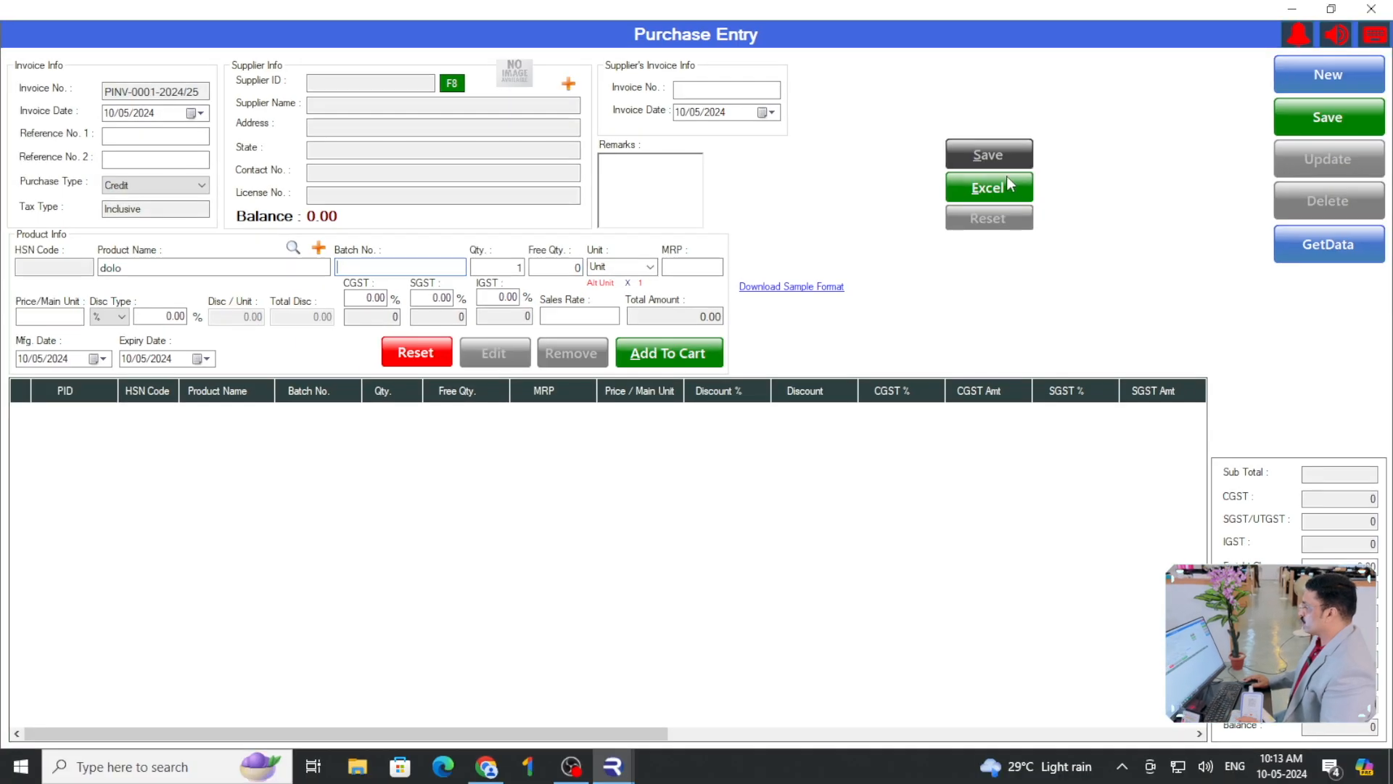
pyautogui.click(998, 189)
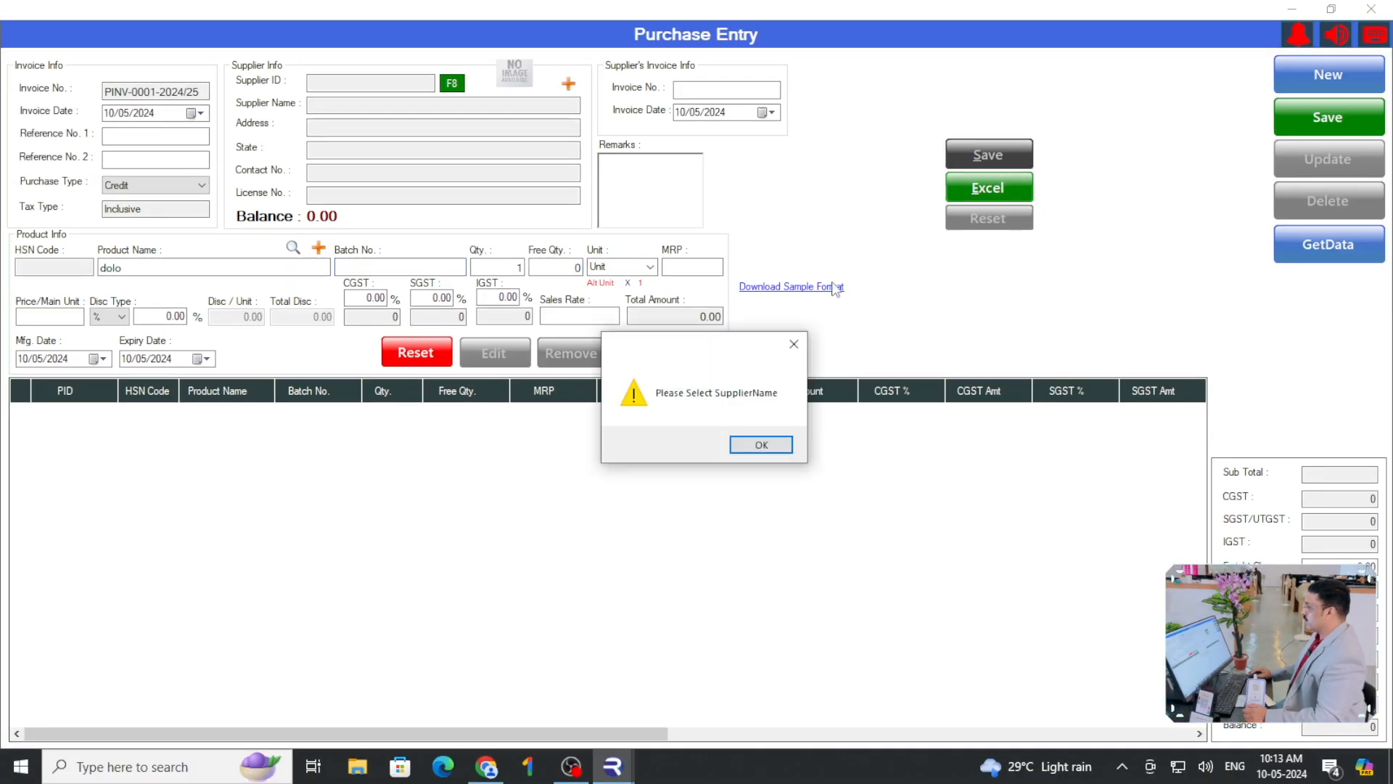
pyautogui.click(762, 448)
# Select ABC SUPPLIER for the purchase and import the items from the Medical Data Excel file on the desktop
pyautogui.click(453, 84)
pyautogui.doubleClick(278, 200)
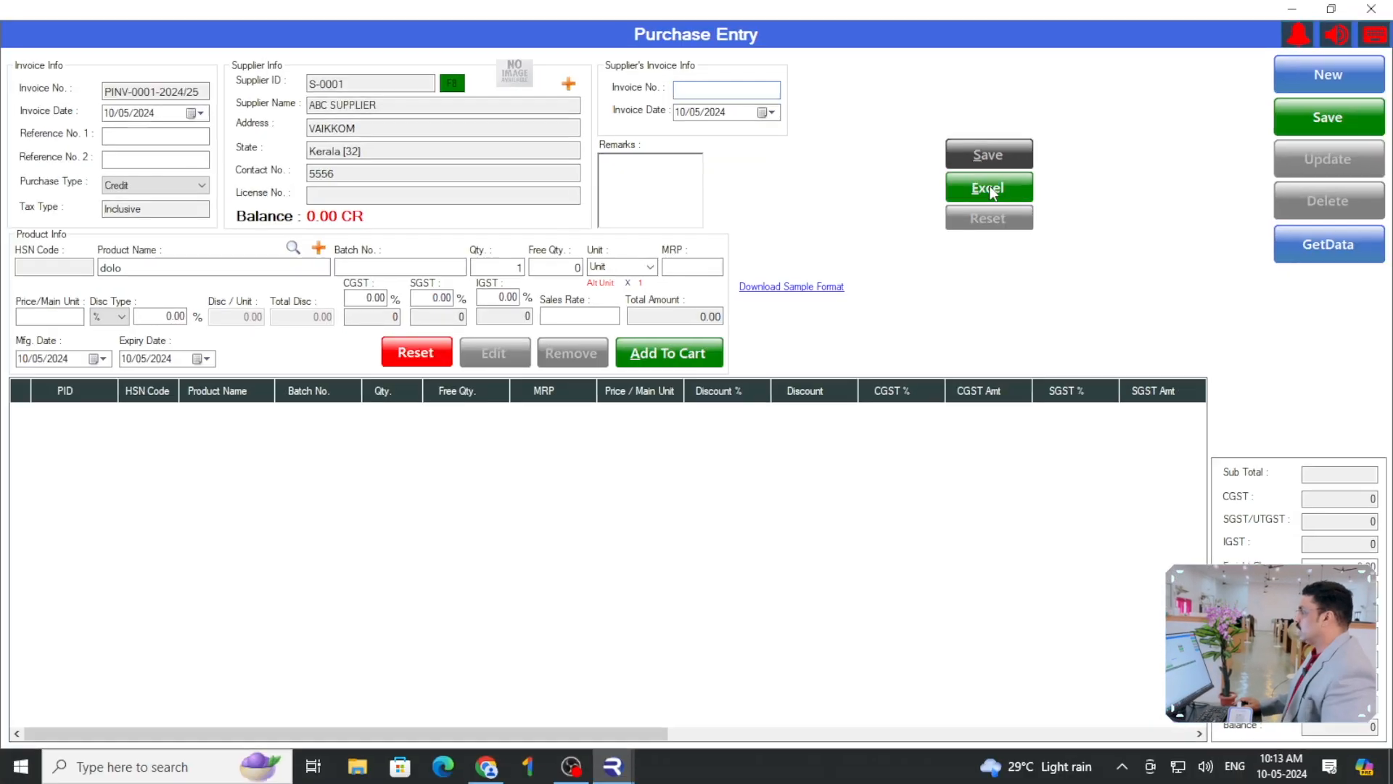
pyautogui.click(989, 189)
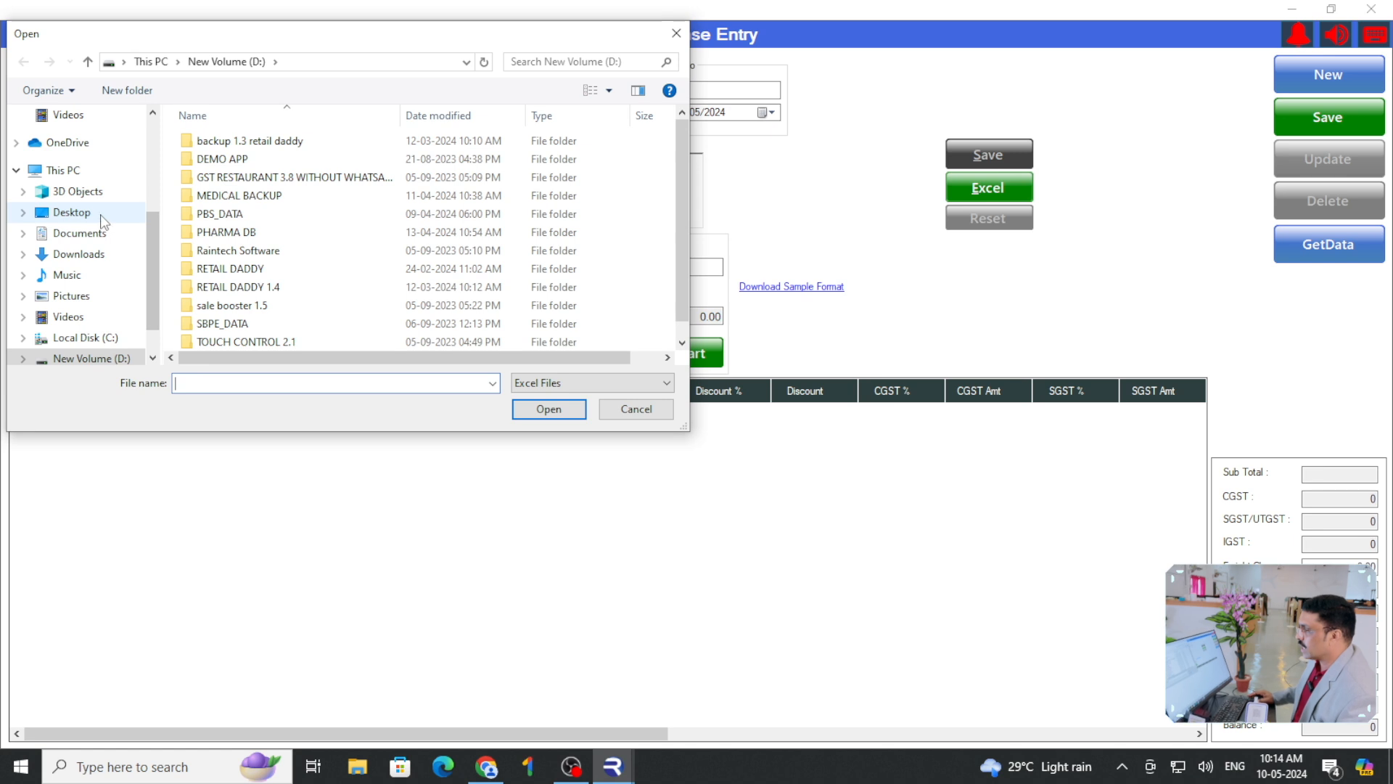
pyautogui.click(102, 216)
pyautogui.moveTo(678, 176); pyautogui.dragTo(677, 257)
pyautogui.click(620, 243)
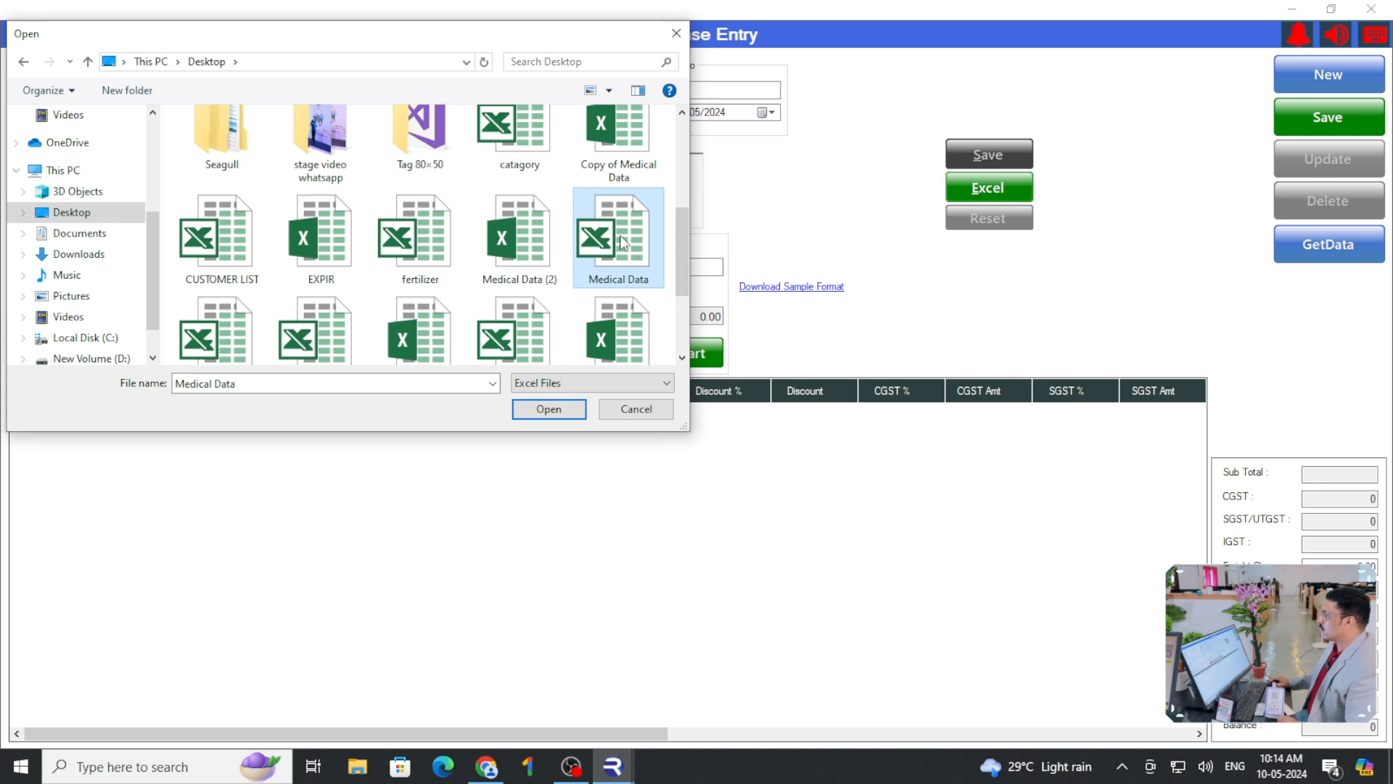
pyautogui.doubleClick(620, 243)
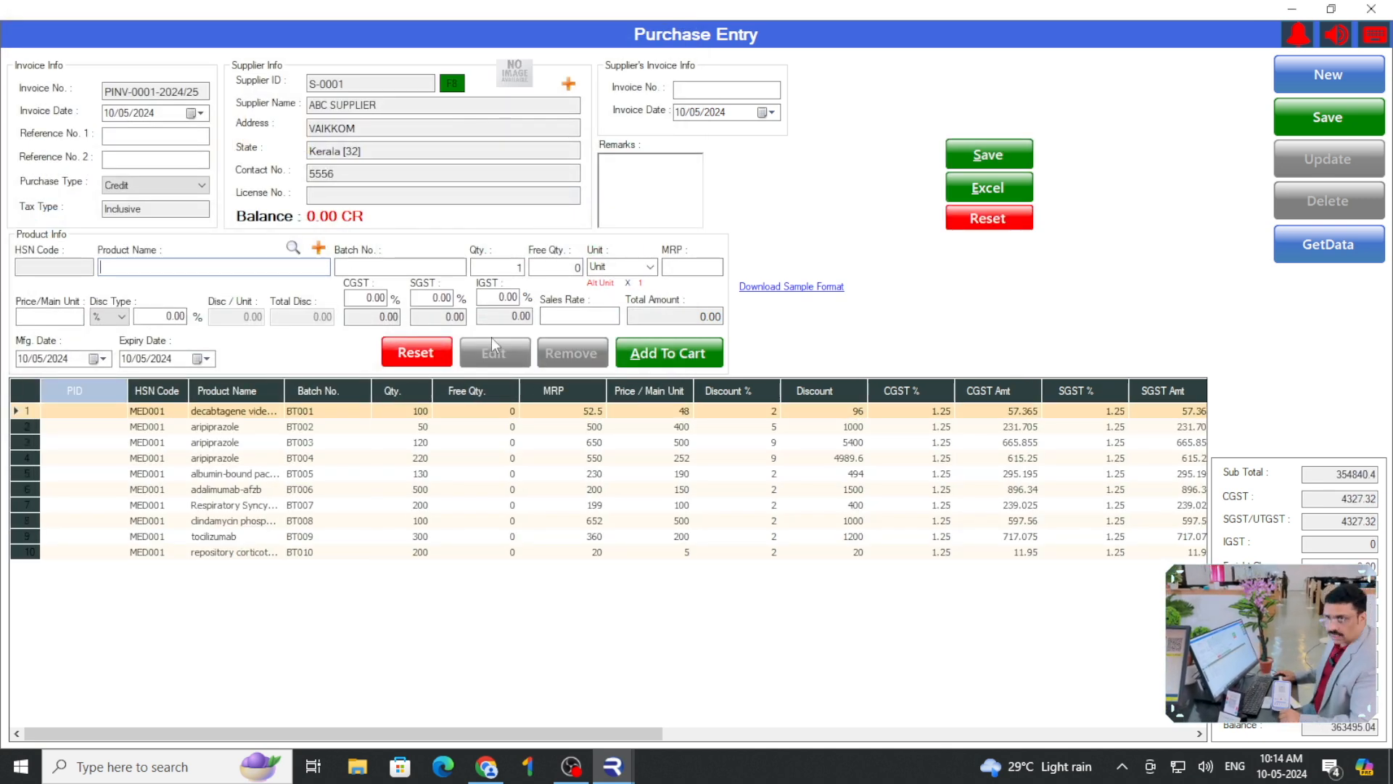
# Review the imported item columns, save the imported products and save the purchase entry
pyautogui.moveTo(587, 736); pyautogui.dragTo(903, 755)
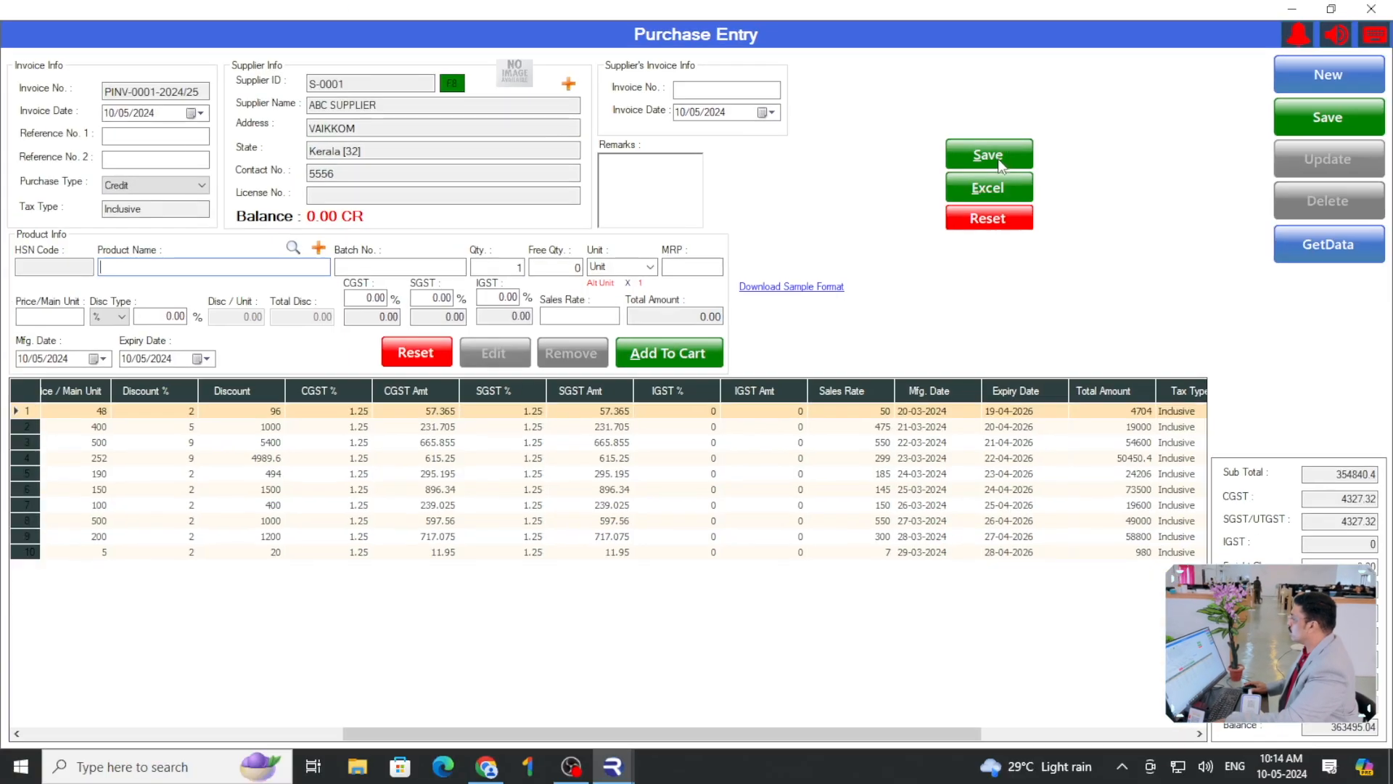
pyautogui.click(1000, 164)
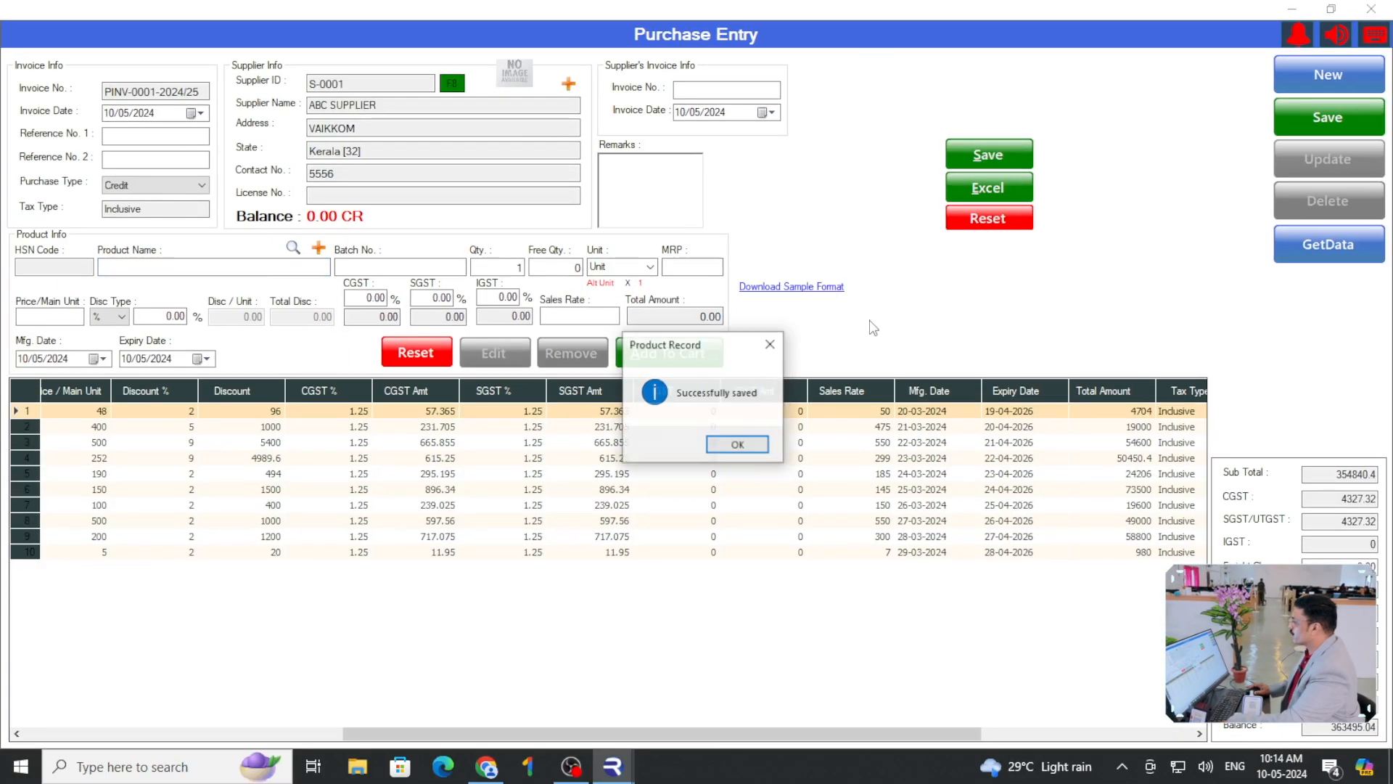
pyautogui.click(755, 446)
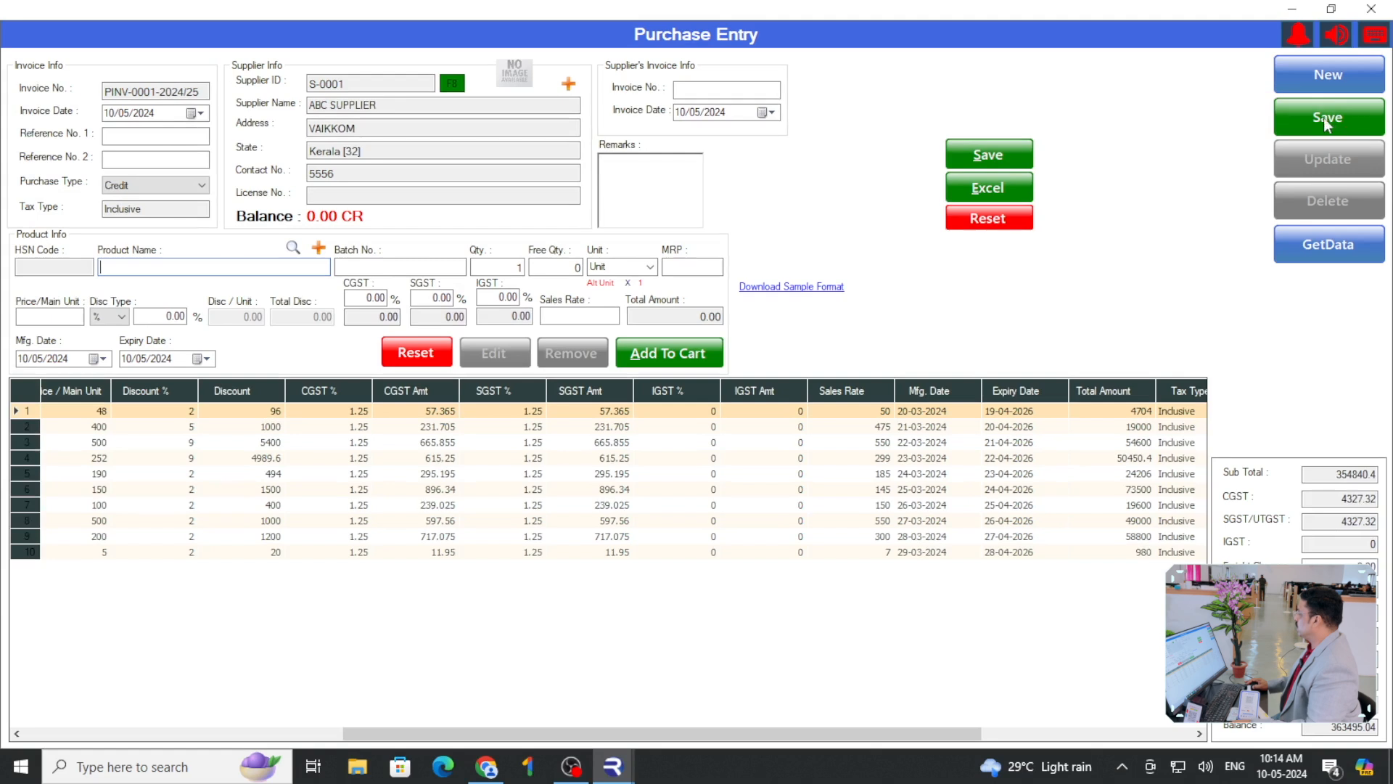
pyautogui.click(1295, 145)
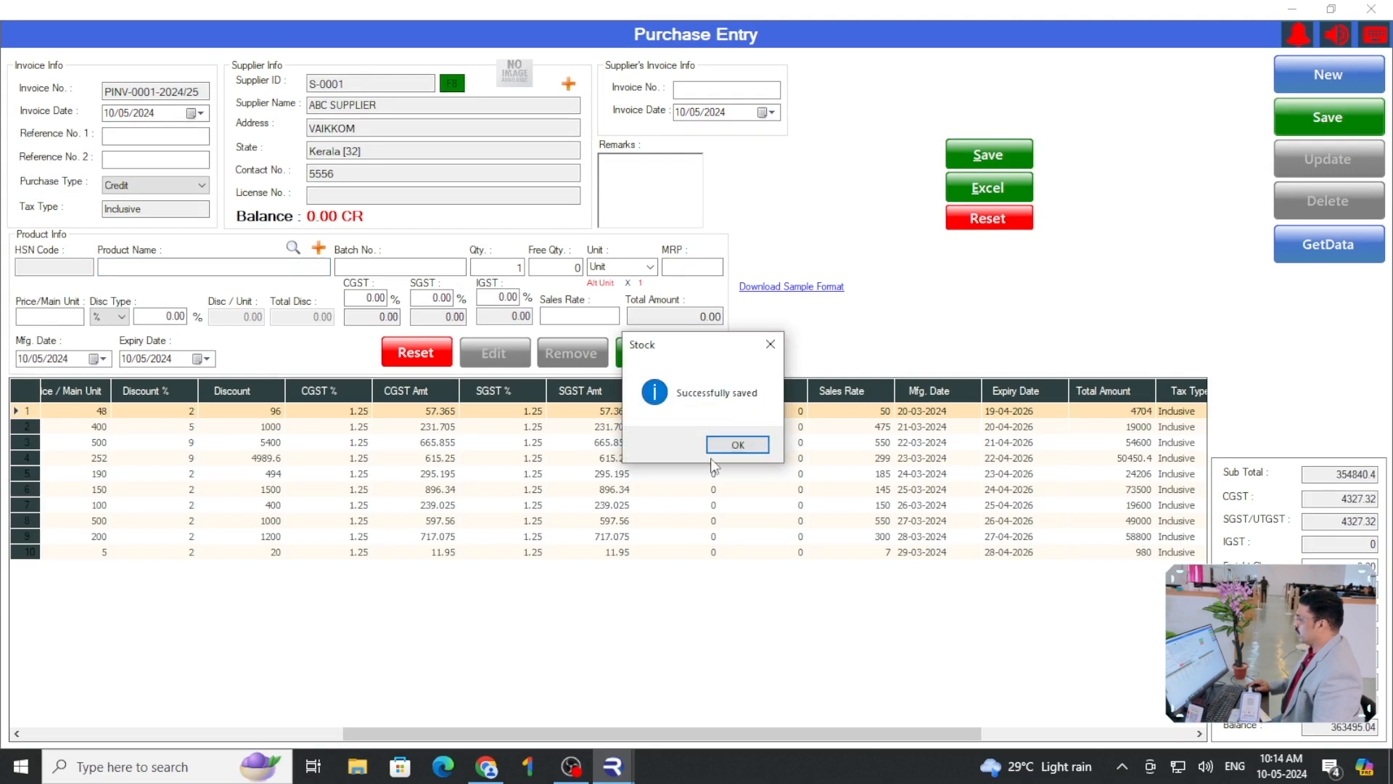
# Acknowledge the saved purchase and close the purchase entry form
pyautogui.click(725, 447)
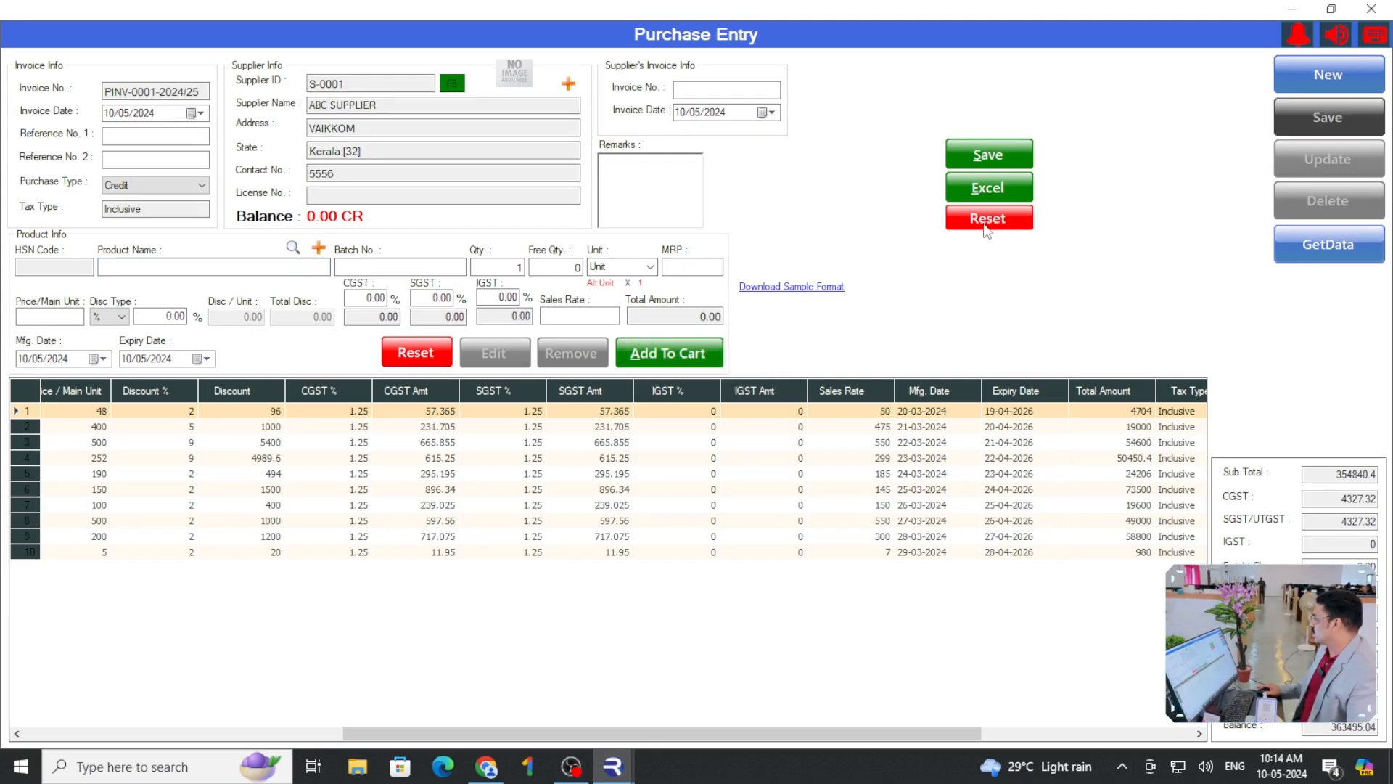
pyautogui.click(1371, 9)
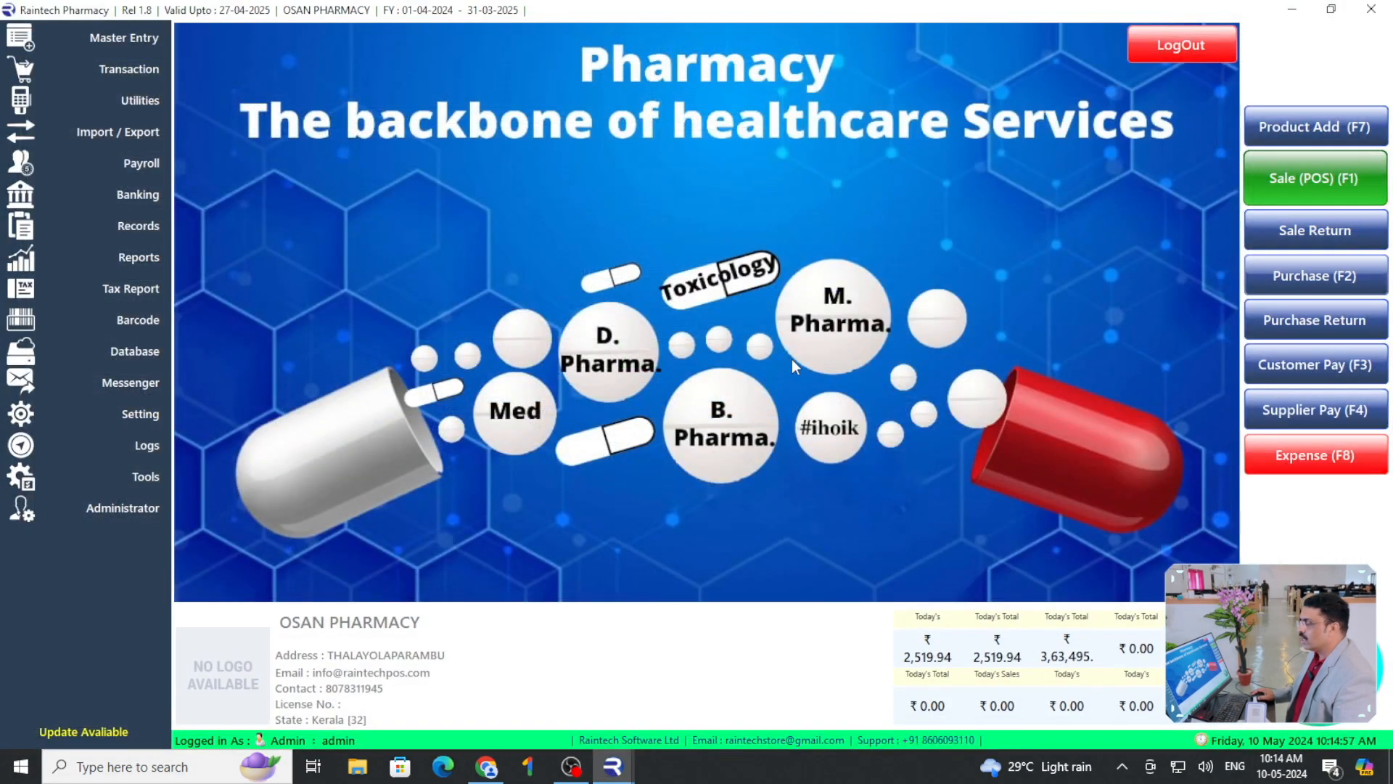
# Open the Stock In report from the Stock In And Stock Out reports to check the stock of the imported products
pyautogui.click(140, 267)
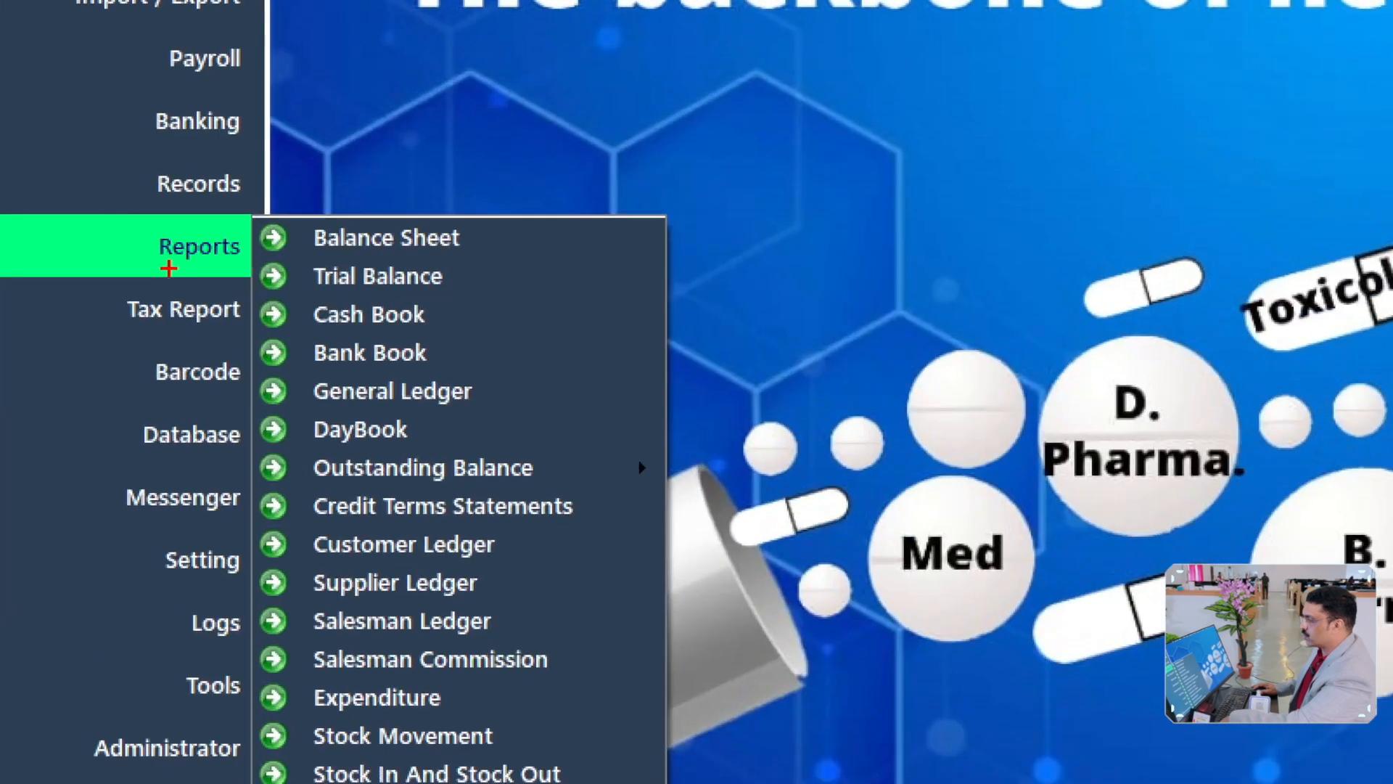
pyautogui.moveTo(125, 226); pyautogui.dragTo(261, 282)
pyautogui.press('Escape')
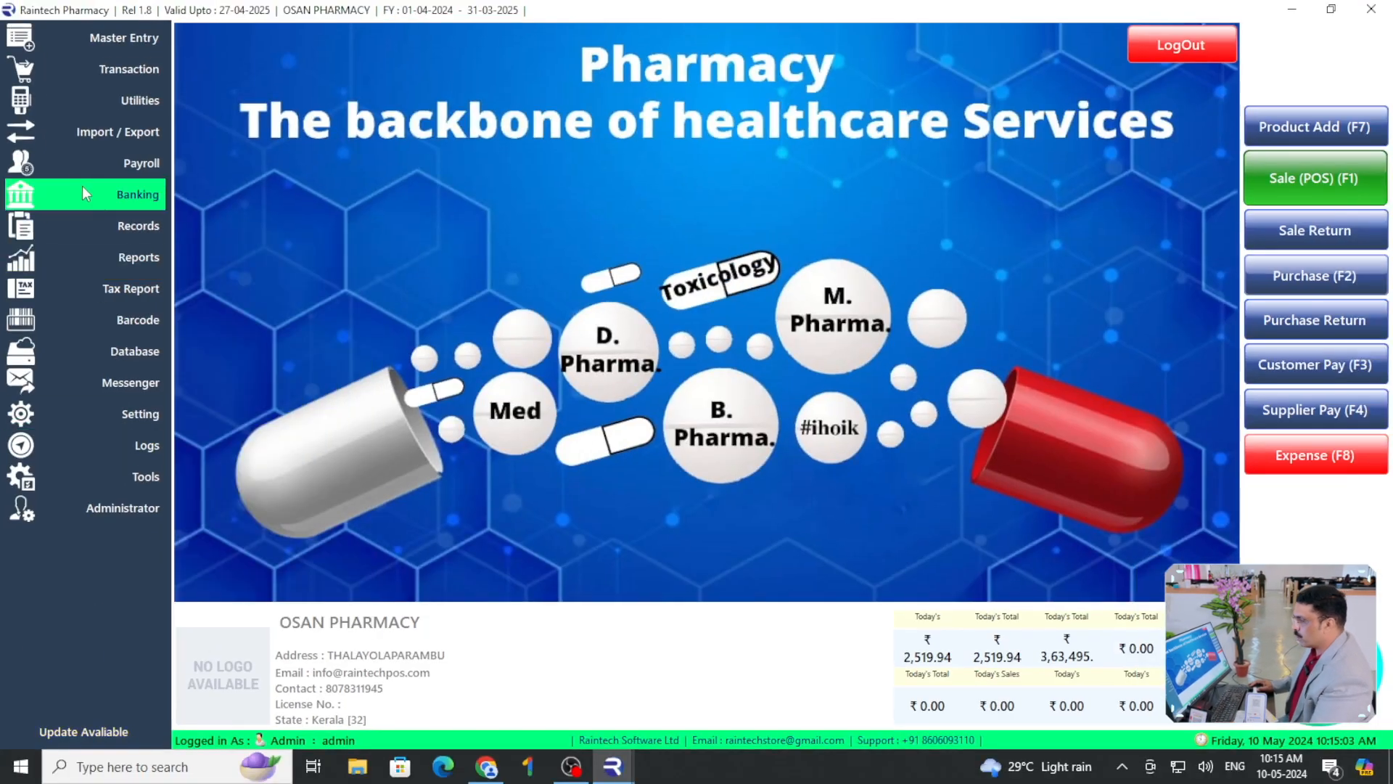
pyautogui.click(138, 257)
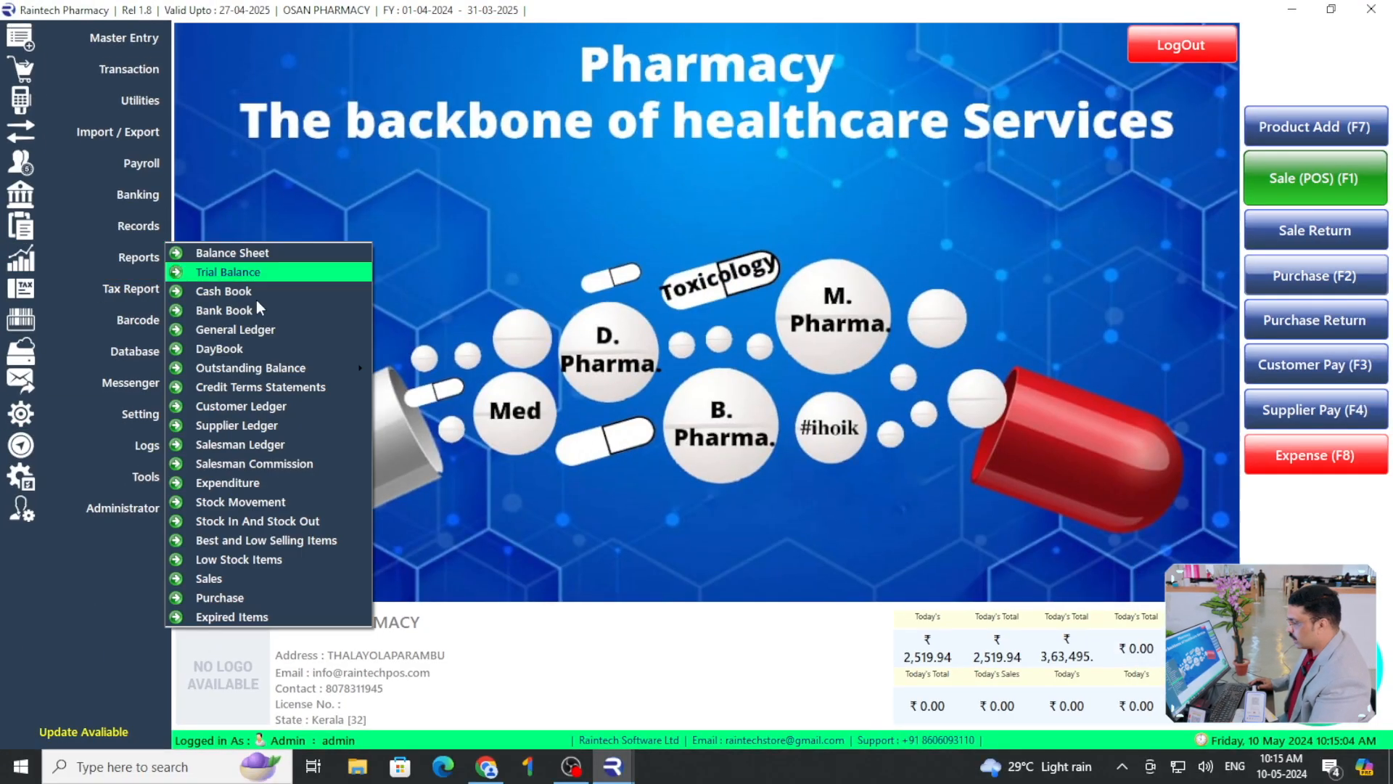
pyautogui.click(291, 523)
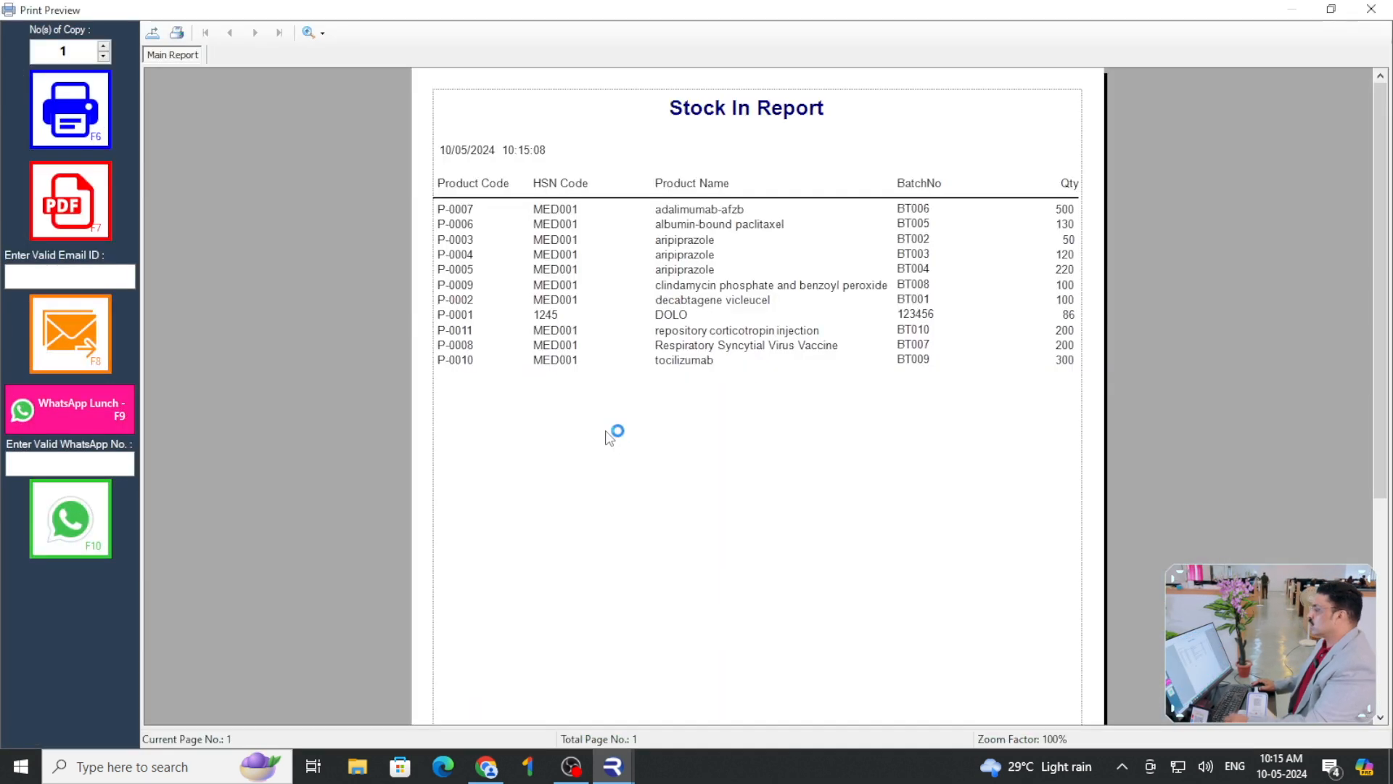